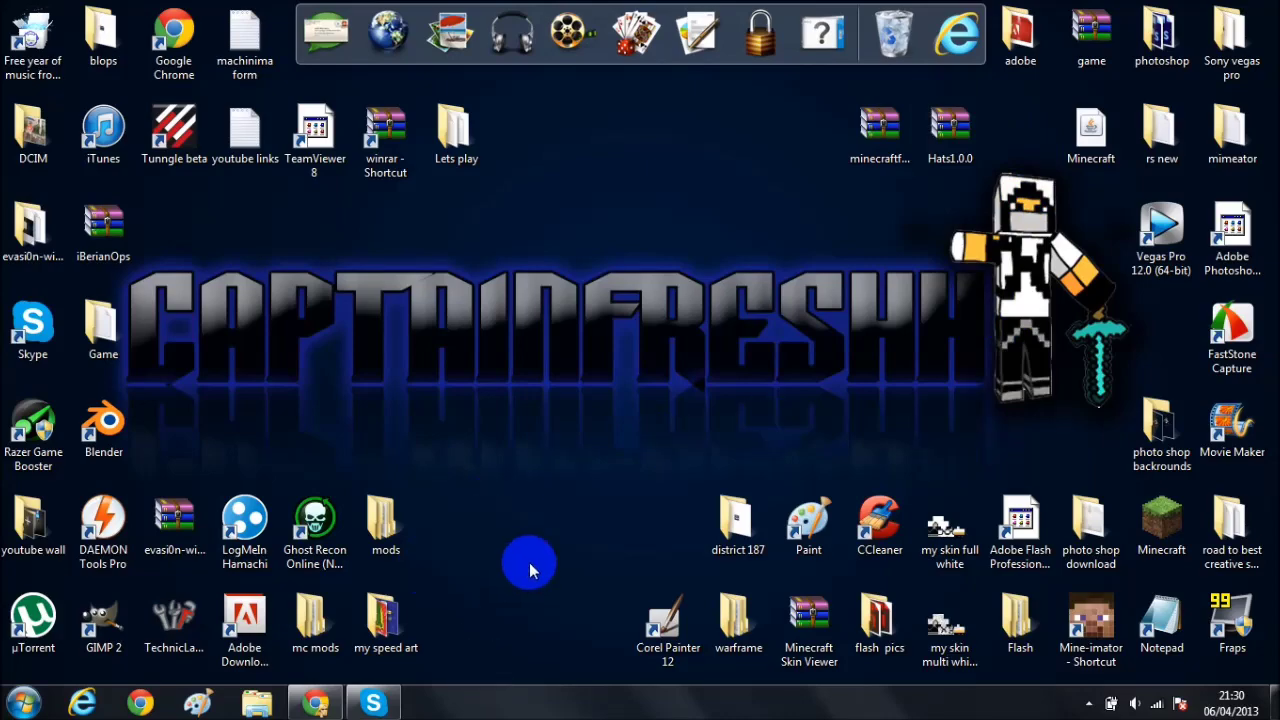
Step: Switch to Chrome and look through the opening post of the Pixelmon 2.1.2 topic on Minecraft Forum
{"action": "left_click", "coordinate": [305, 706]}
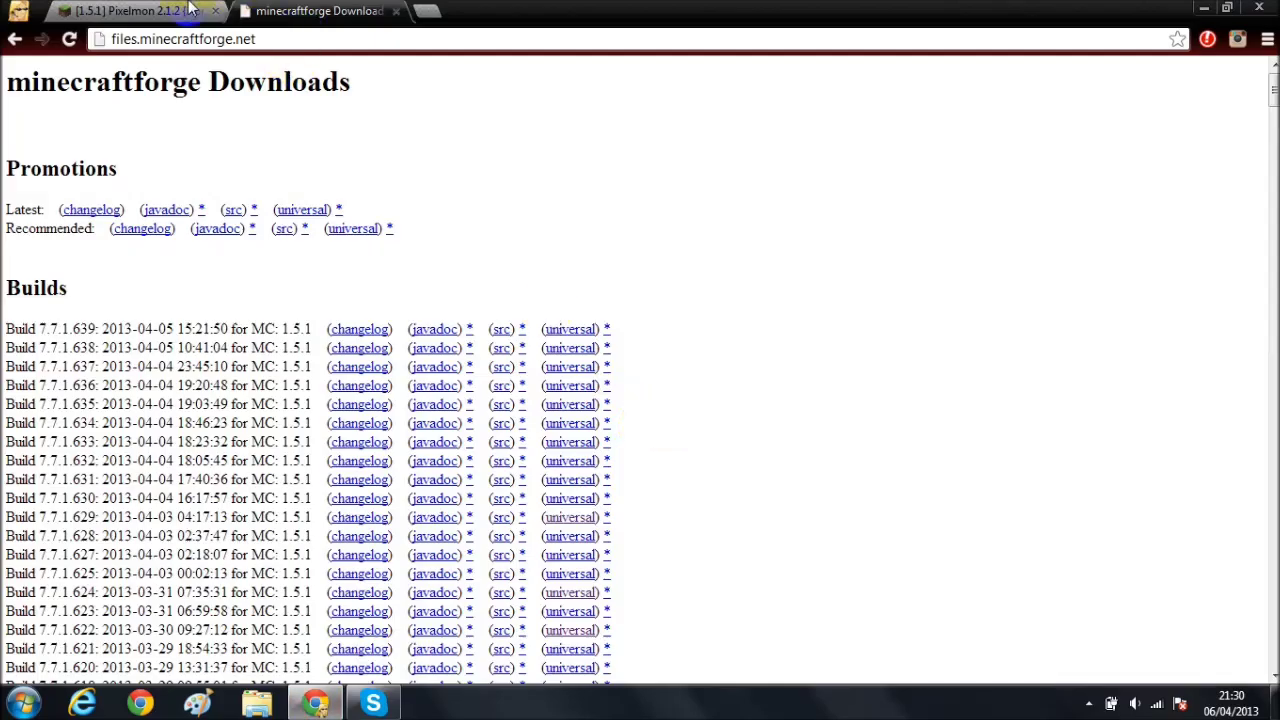
{"action": "left_click", "coordinate": [190, 8]}
{"action": "scroll", "coordinate": [155, 258], "scroll_direction": "down", "scroll_amount": 4}
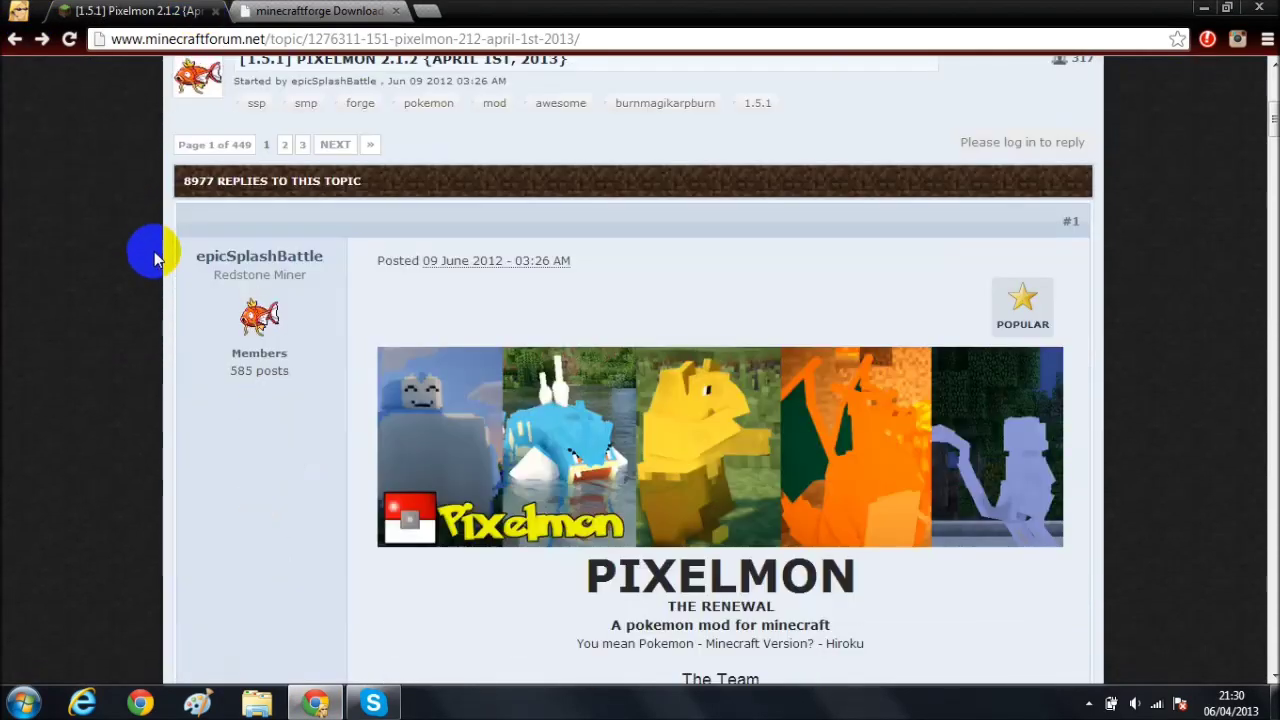
{"action": "scroll", "coordinate": [155, 258], "scroll_direction": "down", "scroll_amount": 1}
{"action": "scroll", "coordinate": [759, 380], "scroll_direction": "down", "scroll_amount": 2}
{"action": "scroll", "coordinate": [1188, 490], "scroll_direction": "up", "scroll_amount": 1}
{"action": "scroll", "coordinate": [1105, 461], "scroll_direction": "down", "scroll_amount": 2}
{"action": "scroll", "coordinate": [1118, 463], "scroll_direction": "up", "scroll_amount": 5}
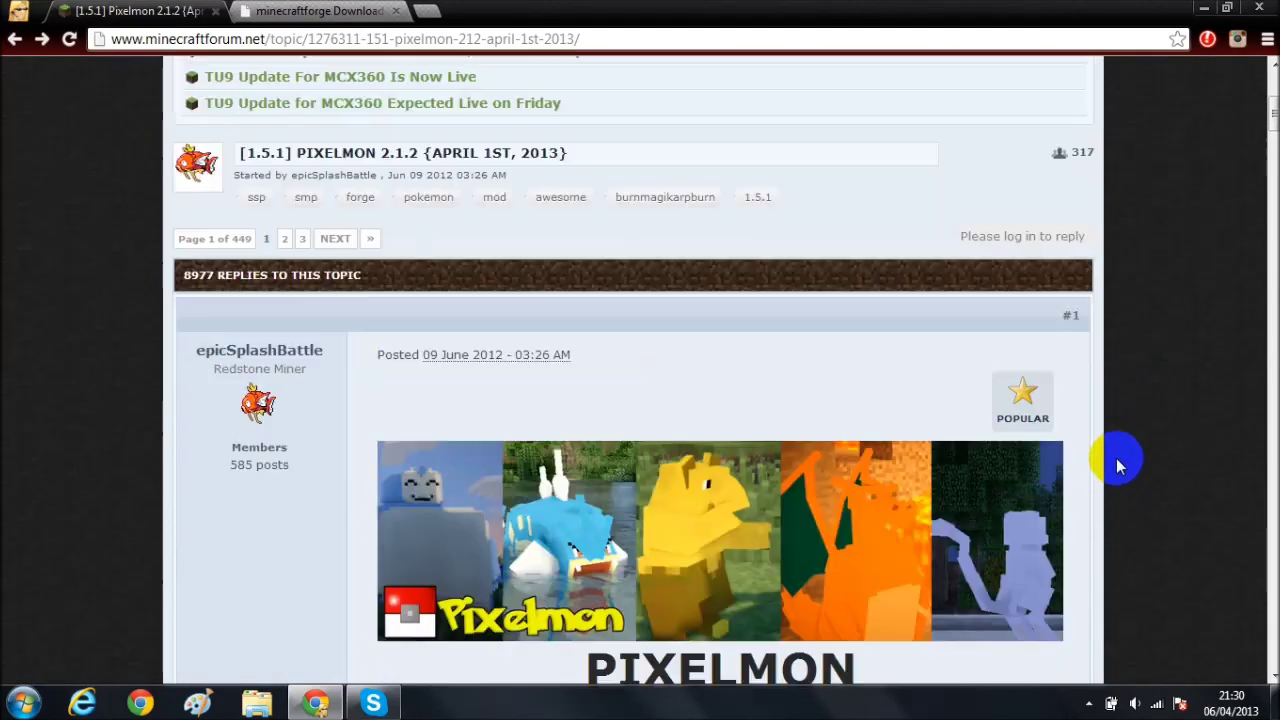
{"action": "scroll", "coordinate": [1118, 463], "scroll_direction": "up", "scroll_amount": 3}
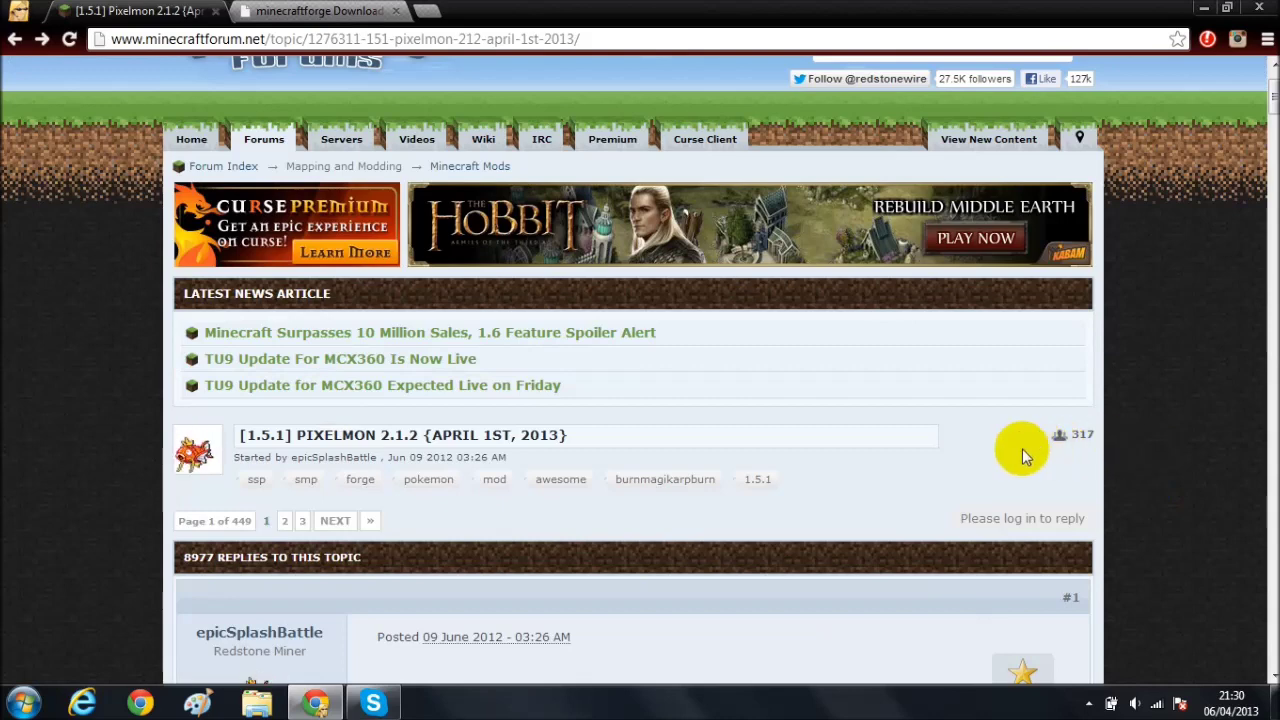
{"action": "scroll", "coordinate": [935, 427], "scroll_direction": "down", "scroll_amount": 4}
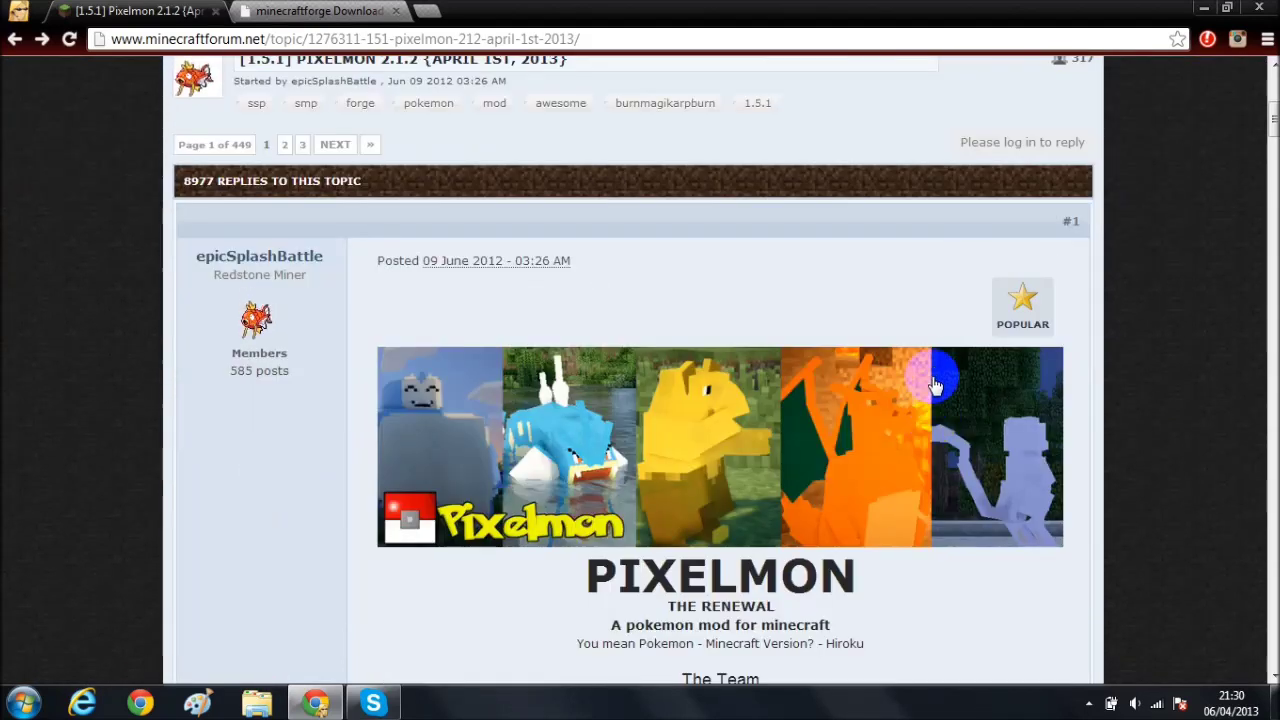
{"action": "scroll", "coordinate": [931, 400], "scroll_direction": "down", "scroll_amount": 2}
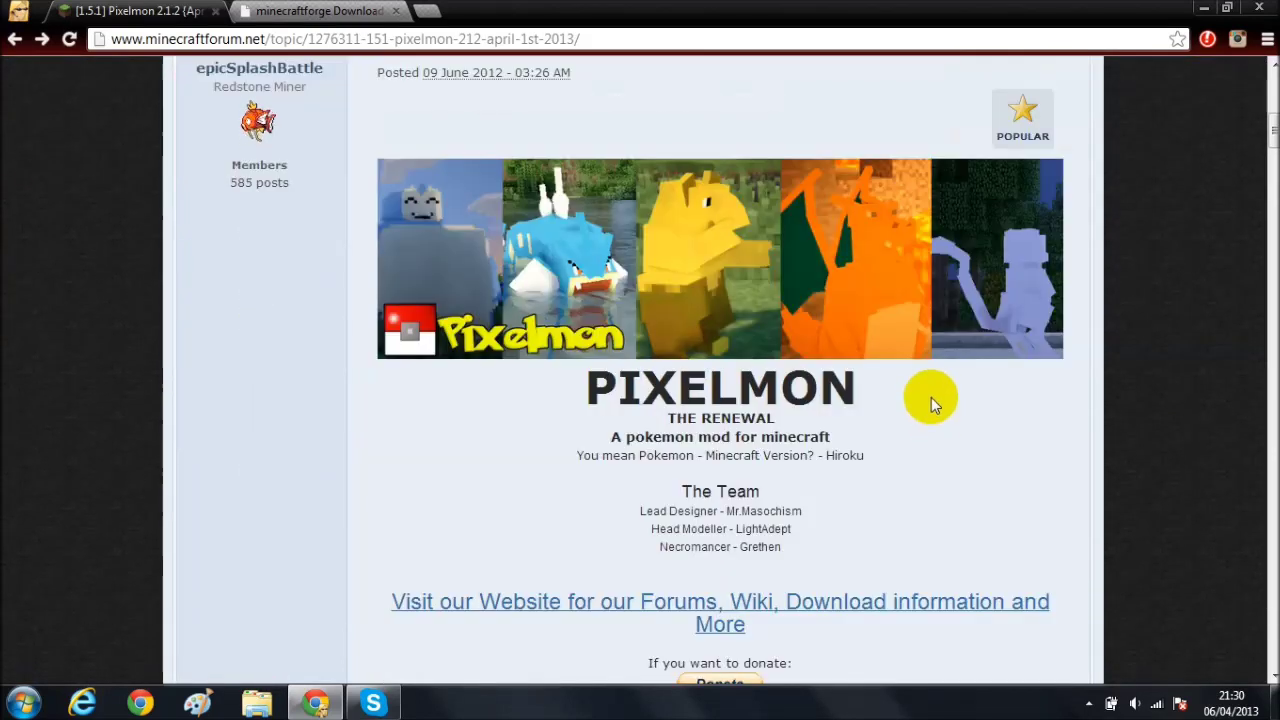
{"action": "scroll", "coordinate": [929, 385], "scroll_direction": "down", "scroll_amount": 8}
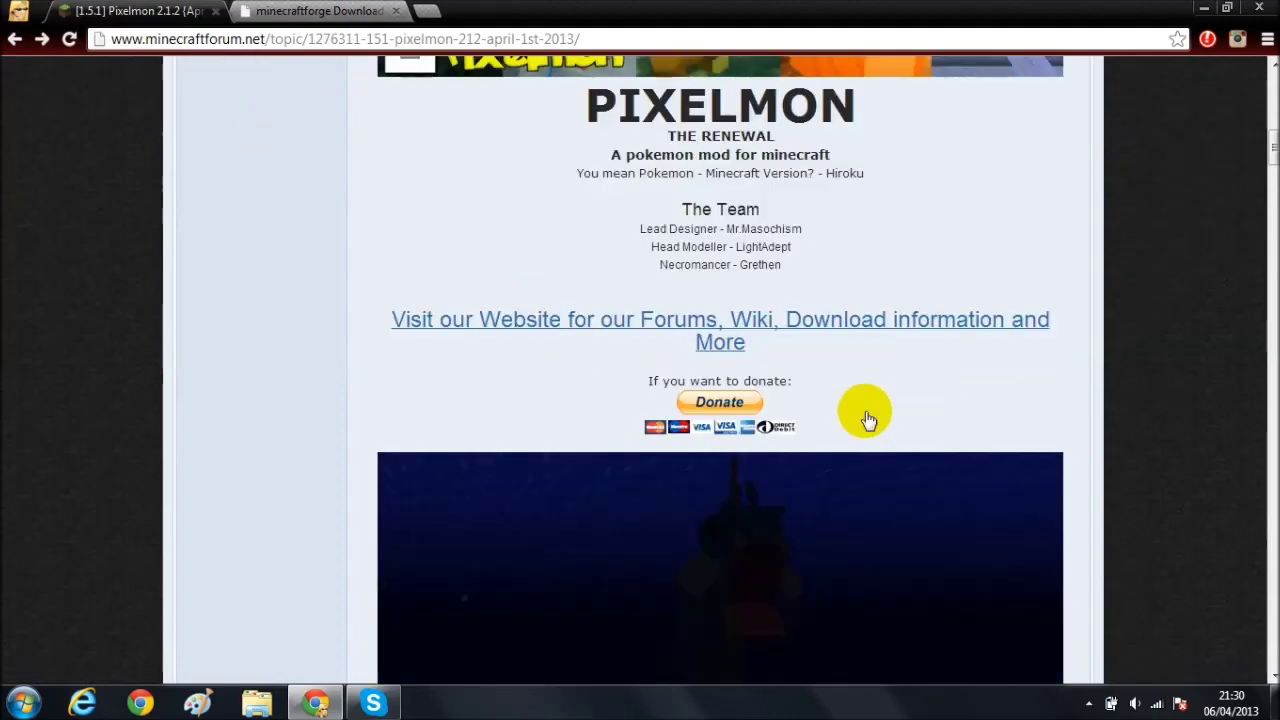
{"action": "scroll", "coordinate": [834, 425], "scroll_direction": "up", "scroll_amount": 8}
{"action": "scroll", "coordinate": [831, 429], "scroll_direction": "up", "scroll_amount": 4}
{"action": "scroll", "coordinate": [809, 404], "scroll_direction": "down", "scroll_amount": 4}
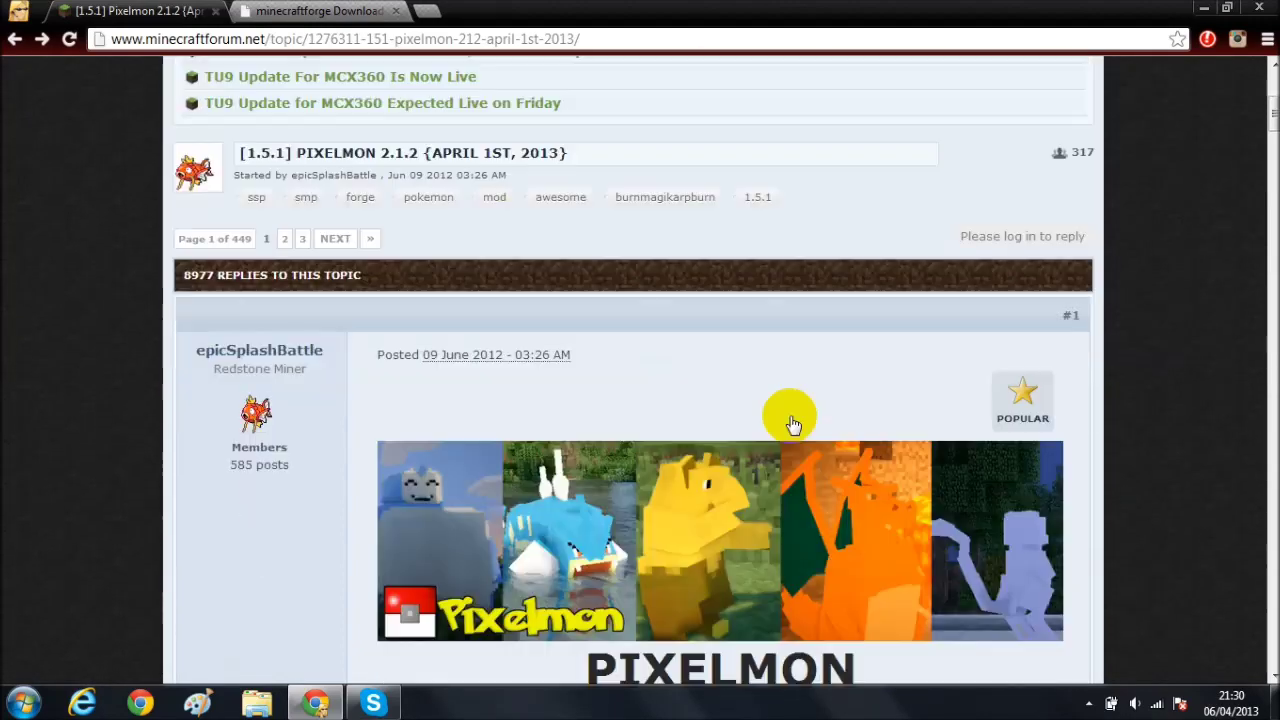
{"action": "scroll", "coordinate": [797, 456], "scroll_direction": "down", "scroll_amount": 2}
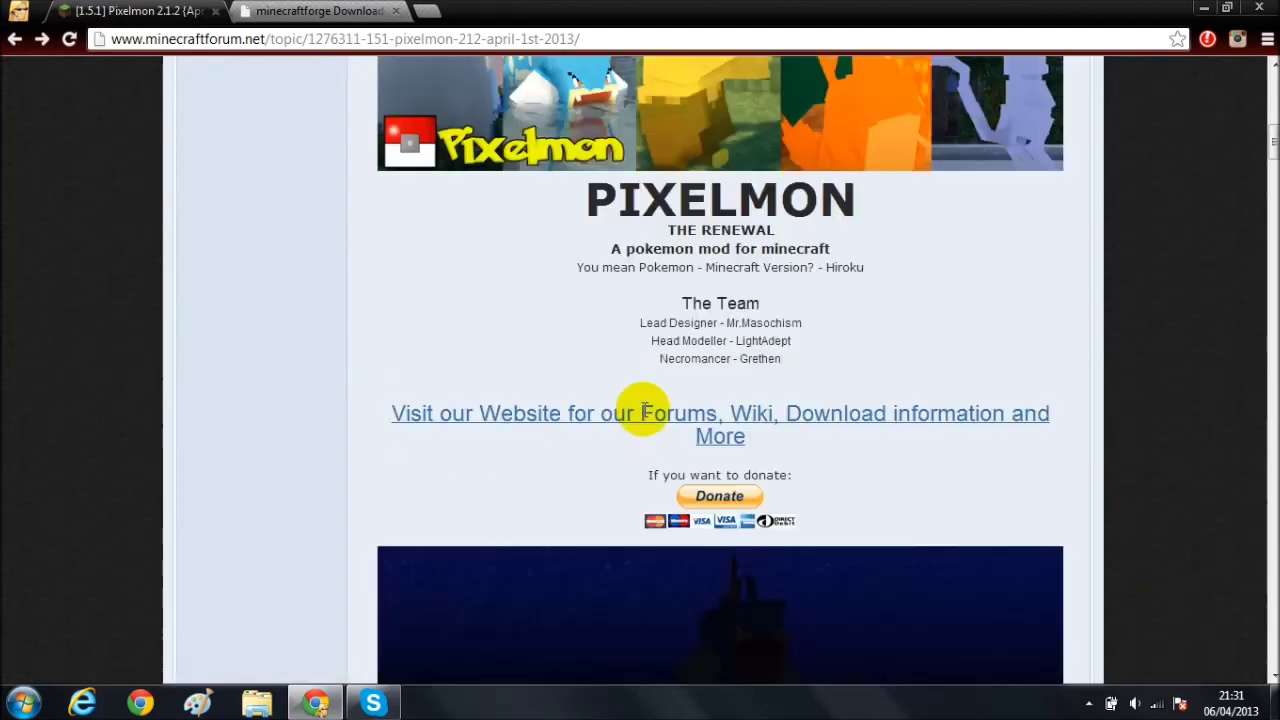
Step: Open the Pixelmon website from the forum post and go to the download thread for Pixelmon 2.1.2
{"action": "scroll", "coordinate": [643, 412], "scroll_direction": "up", "scroll_amount": 2}
{"action": "left_click", "coordinate": [534, 595]}
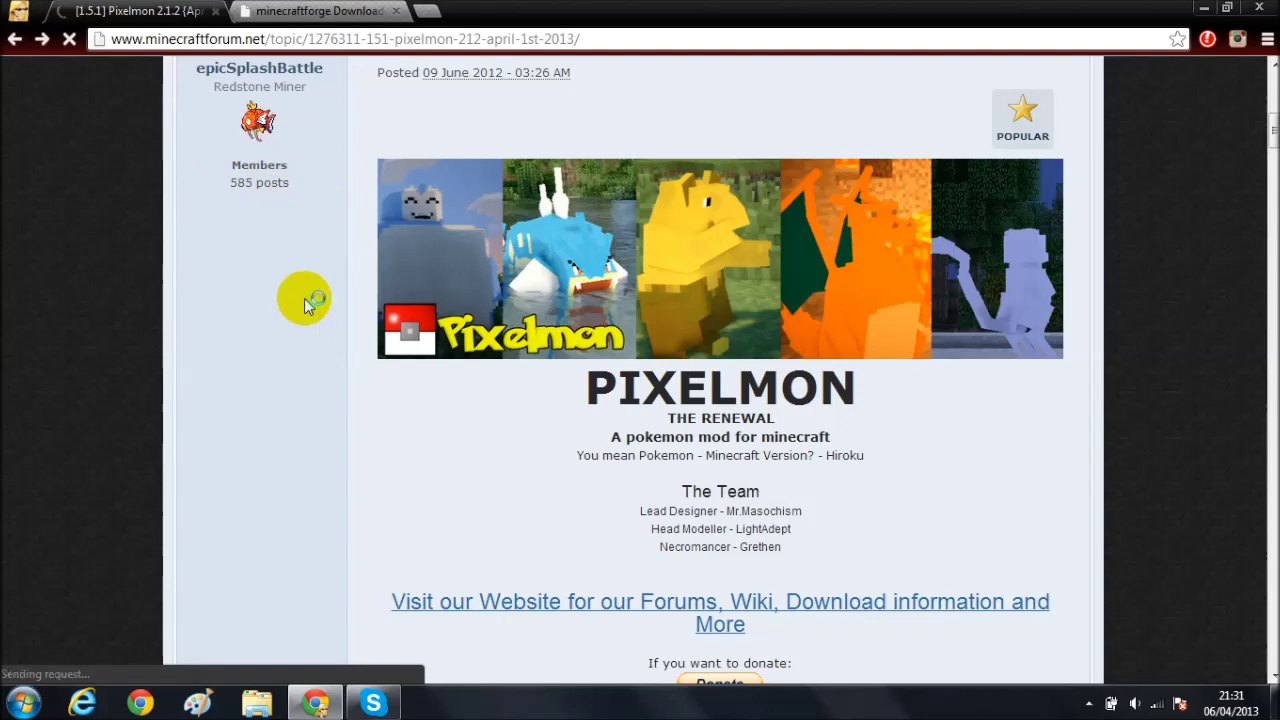
{"action": "scroll", "coordinate": [151, 360], "scroll_direction": "down", "scroll_amount": 2}
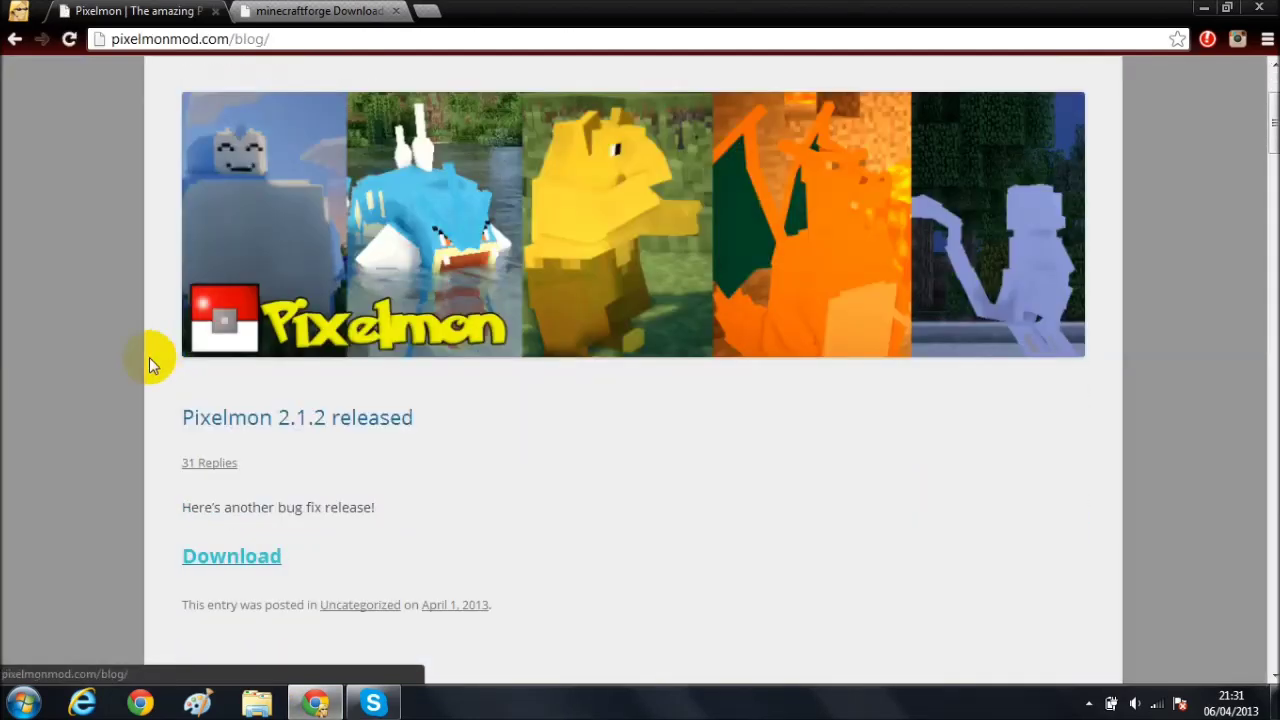
{"action": "scroll", "coordinate": [270, 482], "scroll_direction": "down", "scroll_amount": 1}
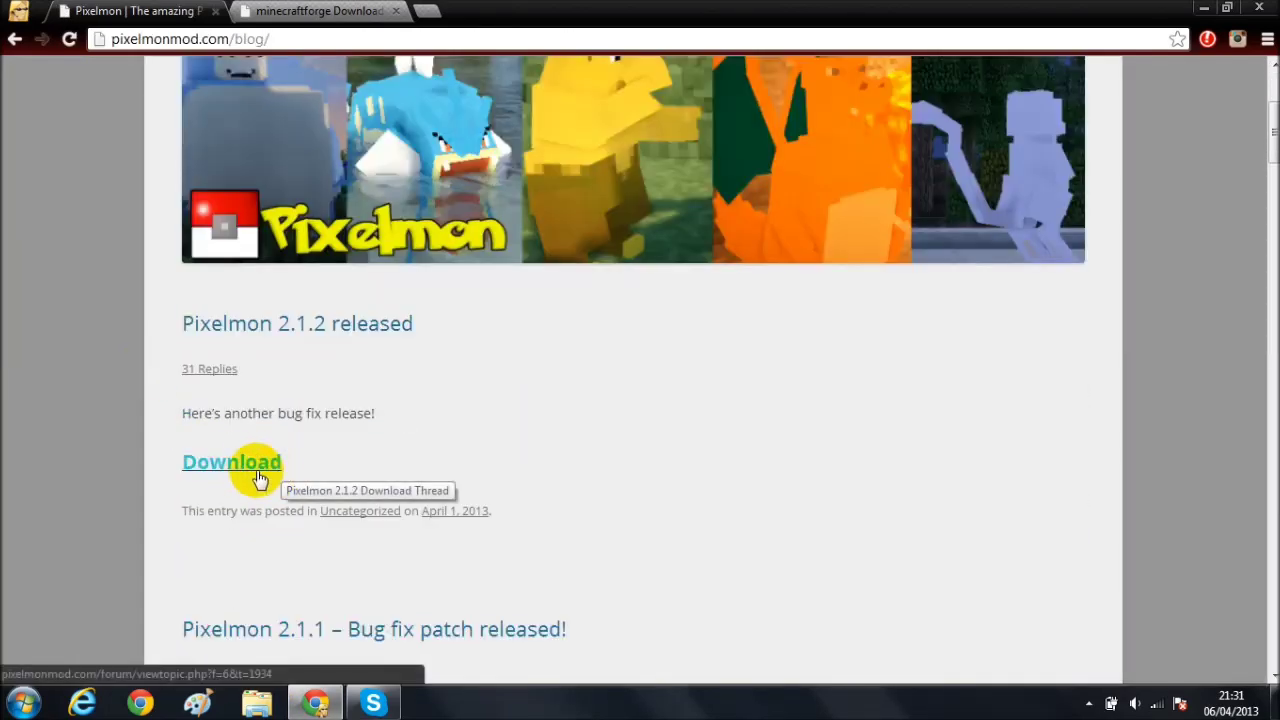
{"action": "left_click", "coordinate": [250, 468]}
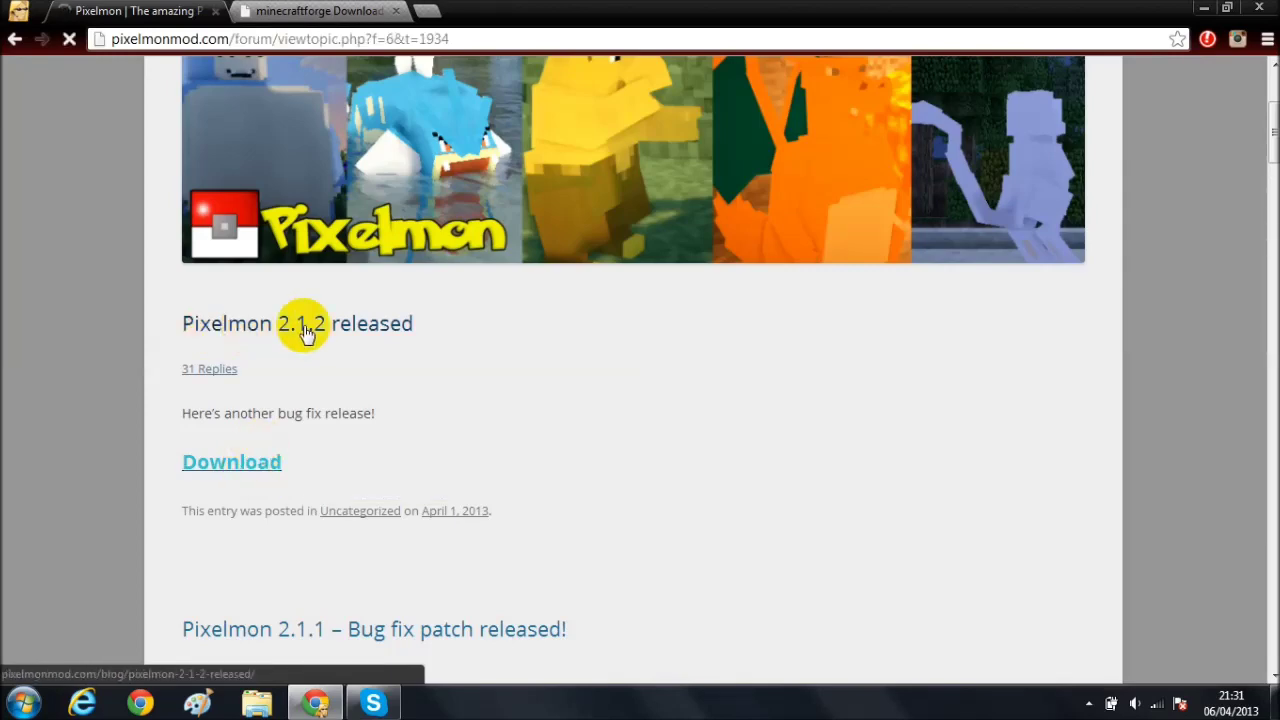
Step: Download the Pixelmon 2.1.2 Install zip from MediaFire through Link 1 of the download thread
{"action": "scroll", "coordinate": [365, 440], "scroll_direction": "down", "scroll_amount": 1}
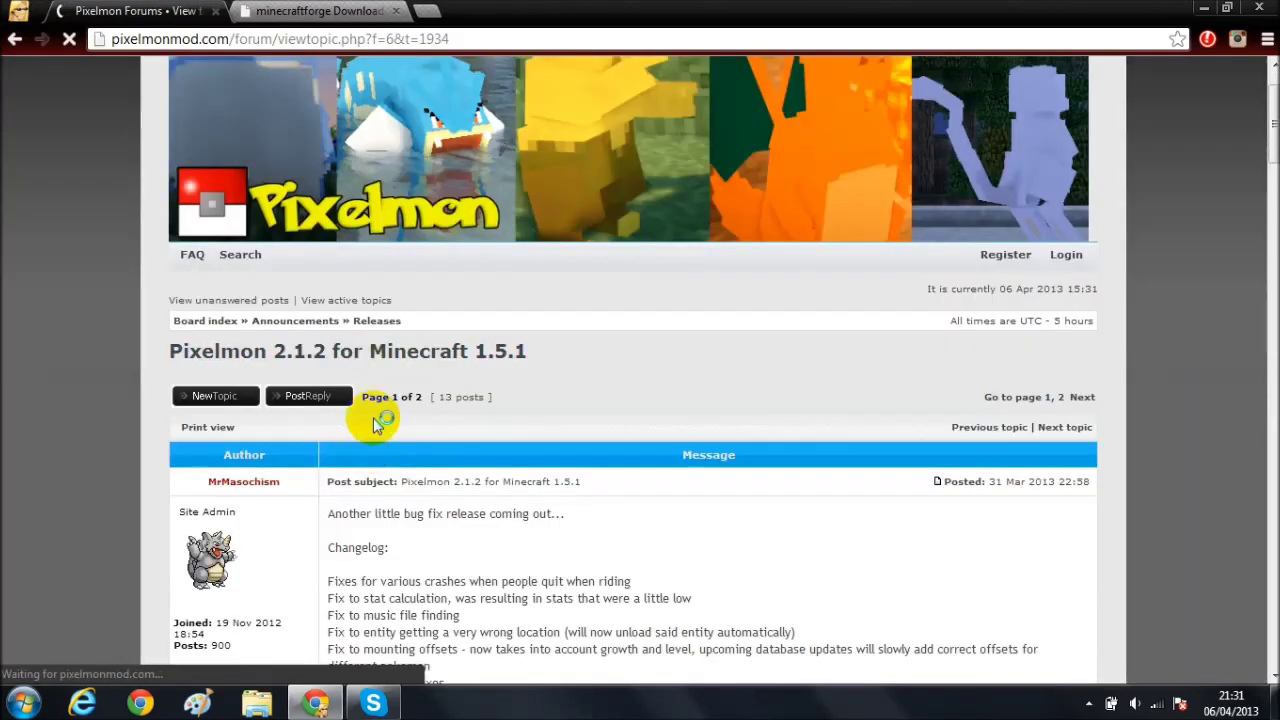
{"action": "scroll", "coordinate": [480, 355], "scroll_direction": "down", "scroll_amount": 1}
{"action": "scroll", "coordinate": [474, 378], "scroll_direction": "down", "scroll_amount": 4}
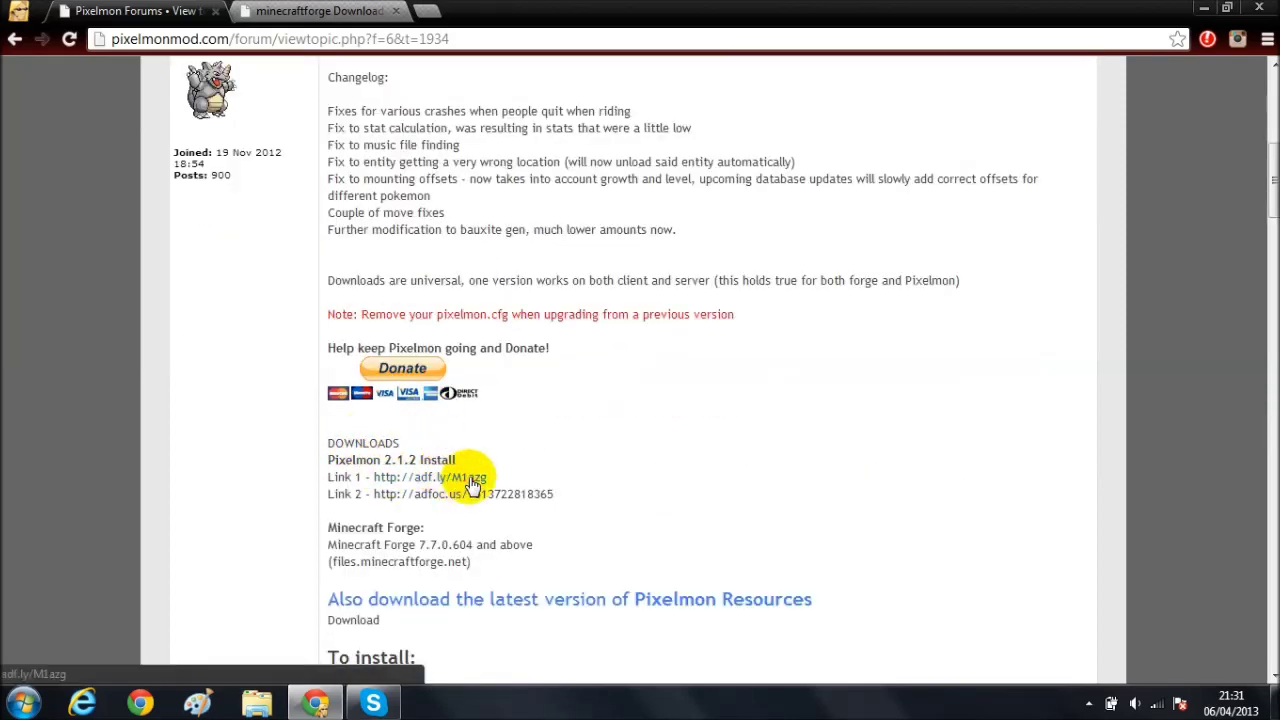
{"action": "left_click", "coordinate": [471, 480]}
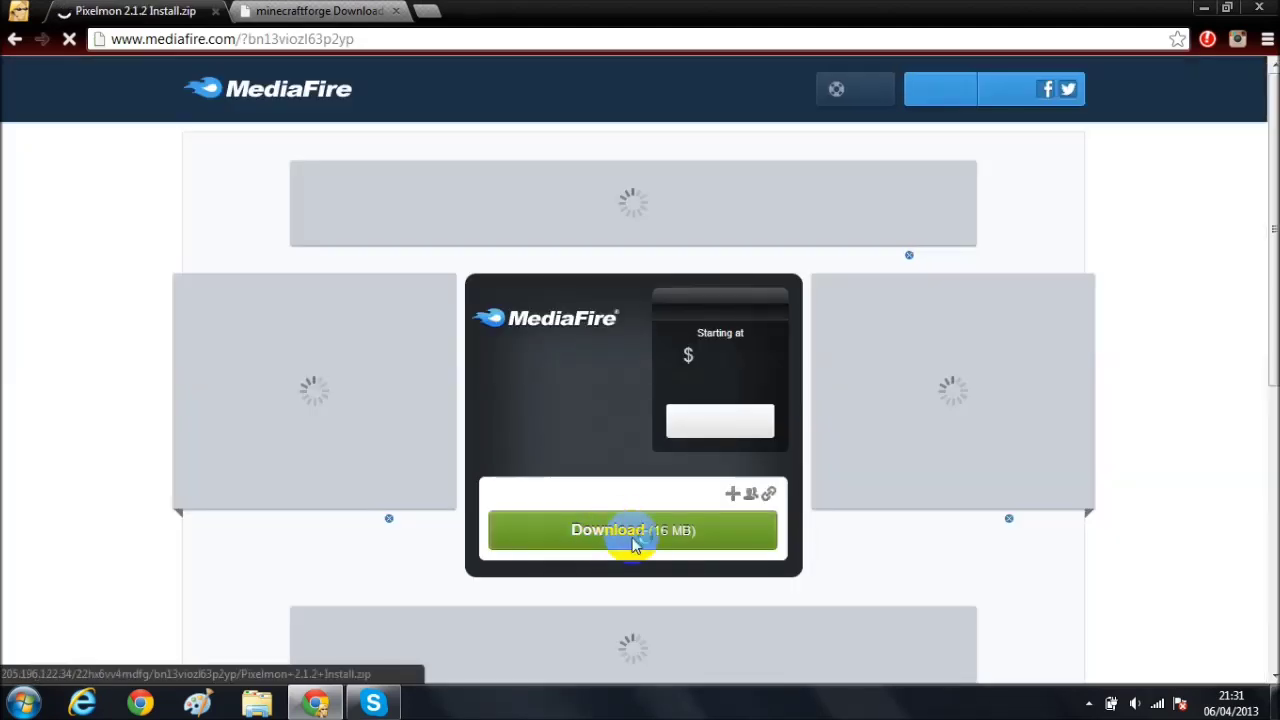
{"action": "left_click", "coordinate": [633, 540]}
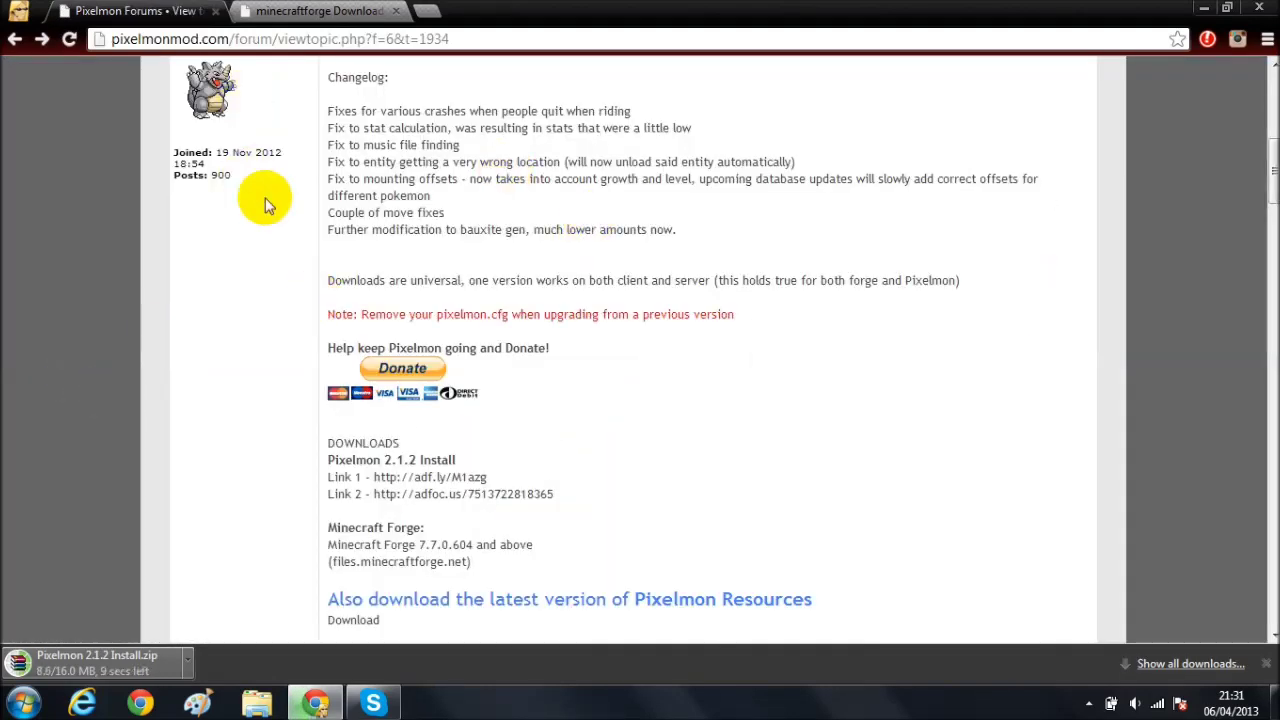
Step: Open the Pixelmon Resources thread and download Pixelmon Resources Install 1.1.zip through its Link 1, skipping the ad
{"action": "scroll", "coordinate": [485, 500], "scroll_direction": "down", "scroll_amount": 1}
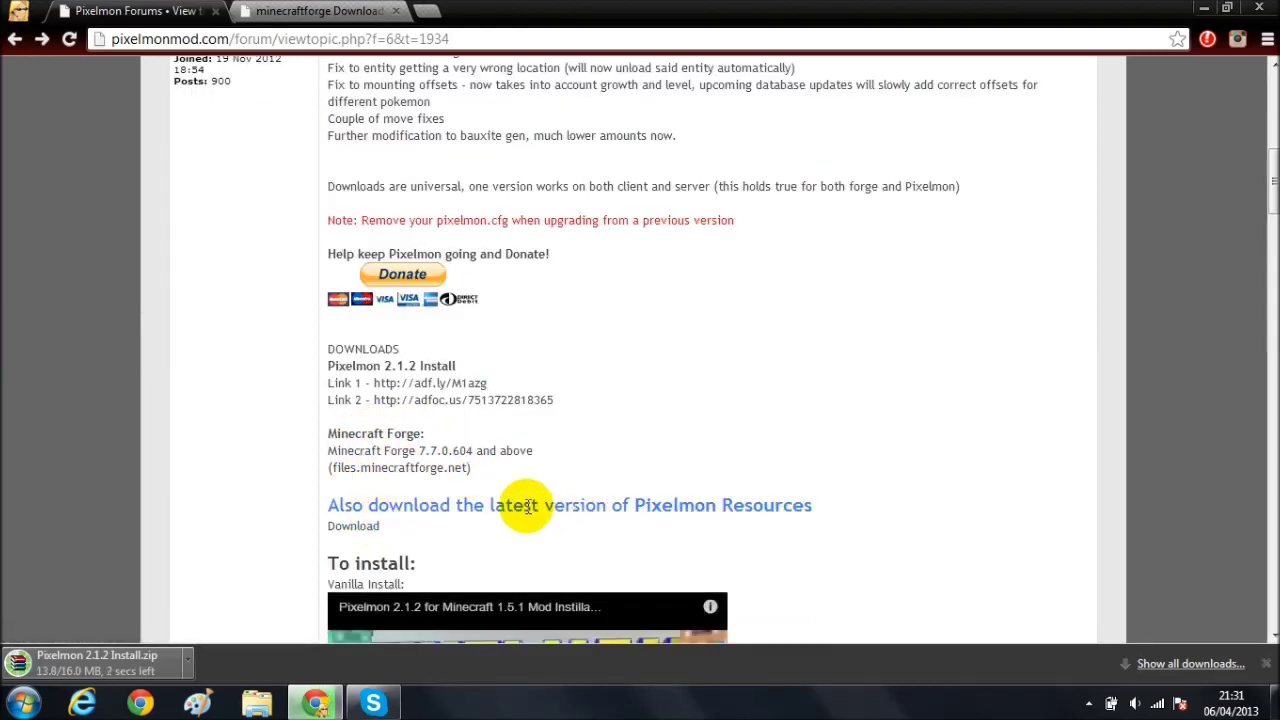
{"action": "left_click", "coordinate": [349, 527]}
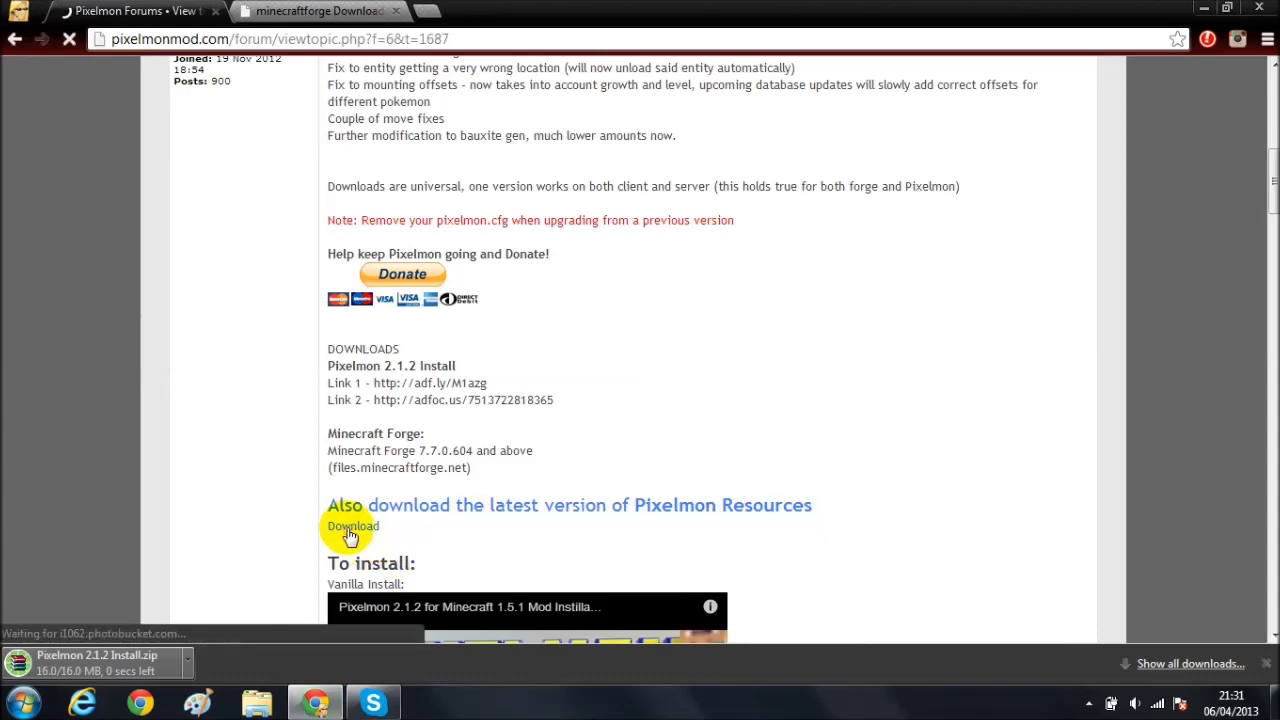
{"action": "scroll", "coordinate": [348, 520], "scroll_direction": "down", "scroll_amount": 3}
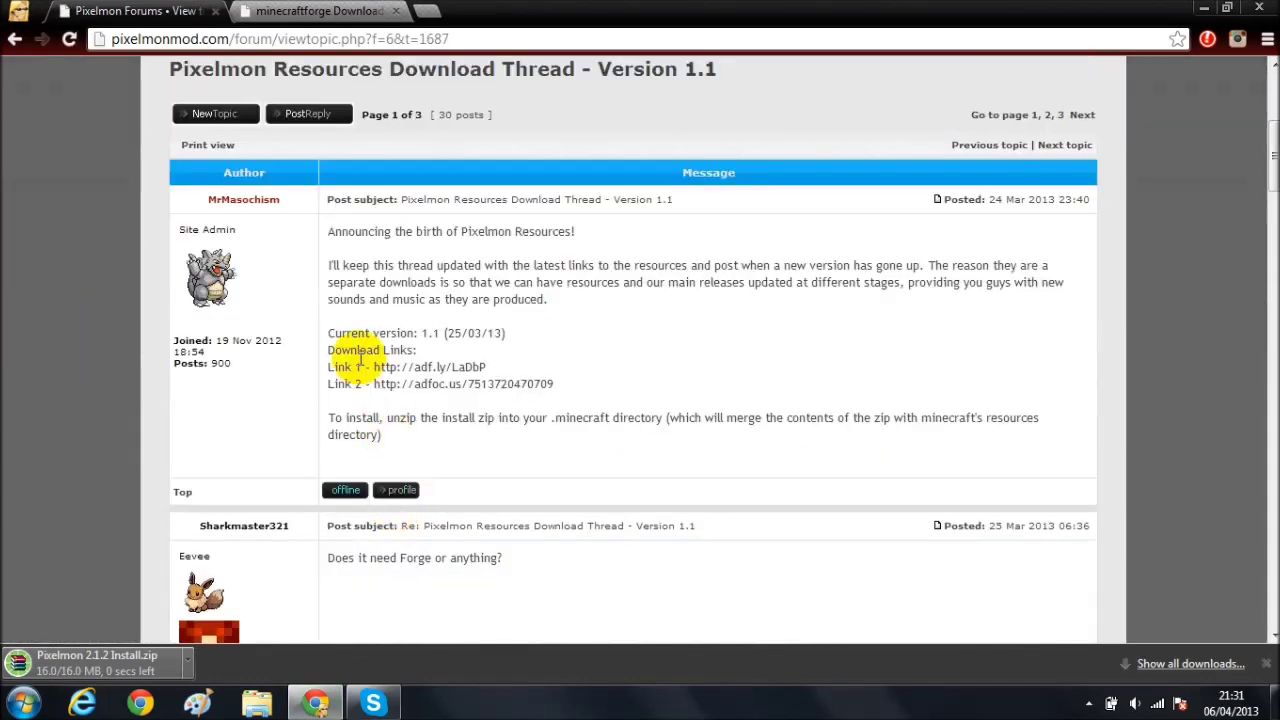
{"action": "left_click", "coordinate": [428, 370]}
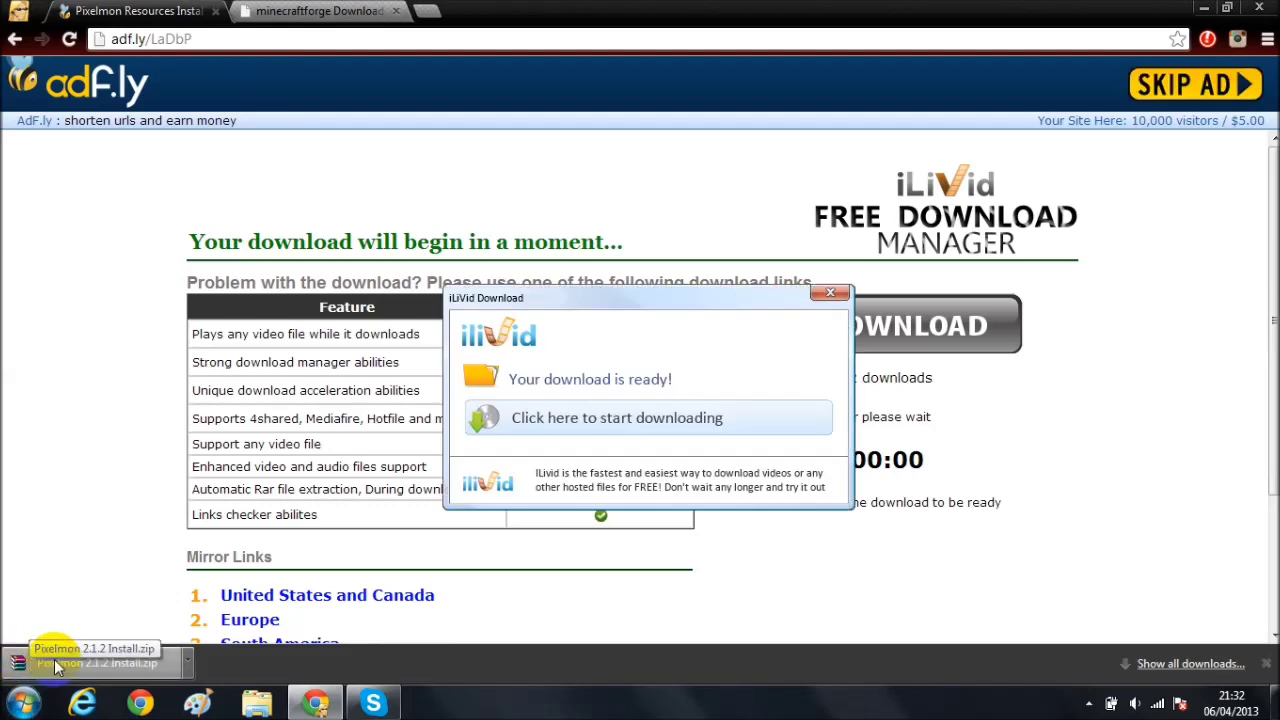
{"action": "left_click", "coordinate": [1200, 85]}
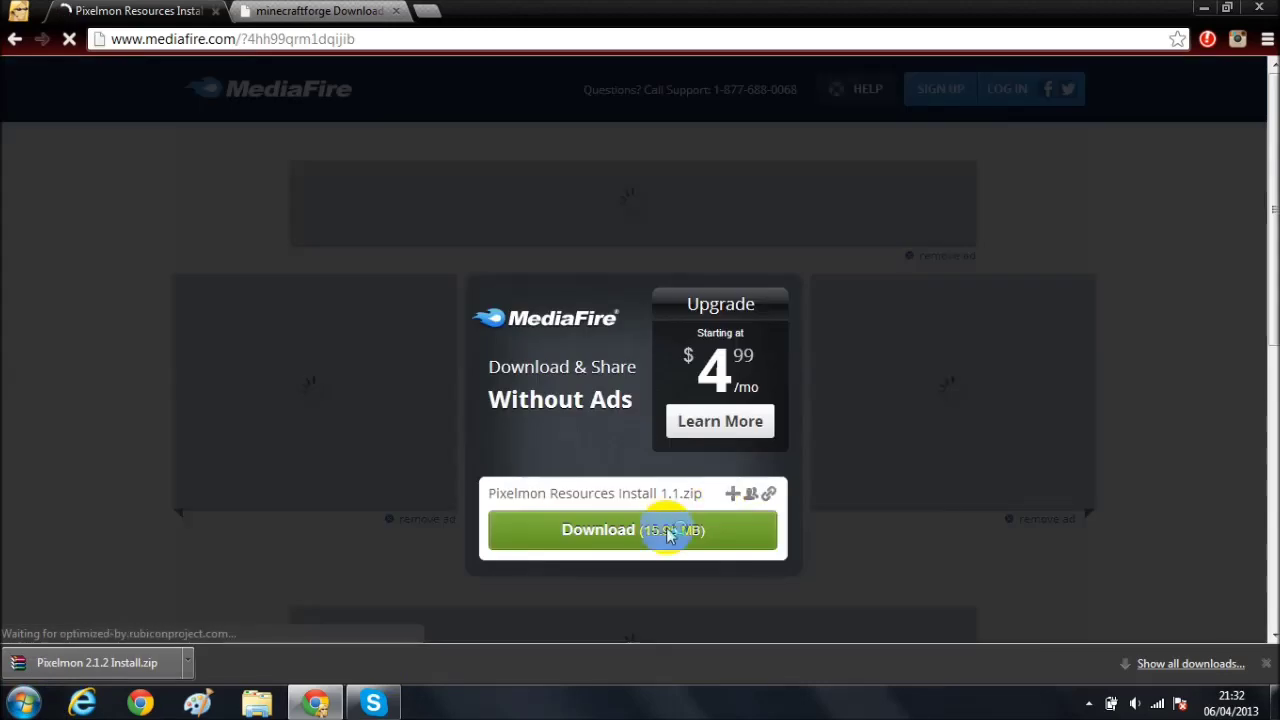
{"action": "left_click", "coordinate": [670, 535]}
Step: Open the universal download link of build 7.7.1.639 on the Minecraft Forge downloads page
{"action": "left_click", "coordinate": [340, 12]}
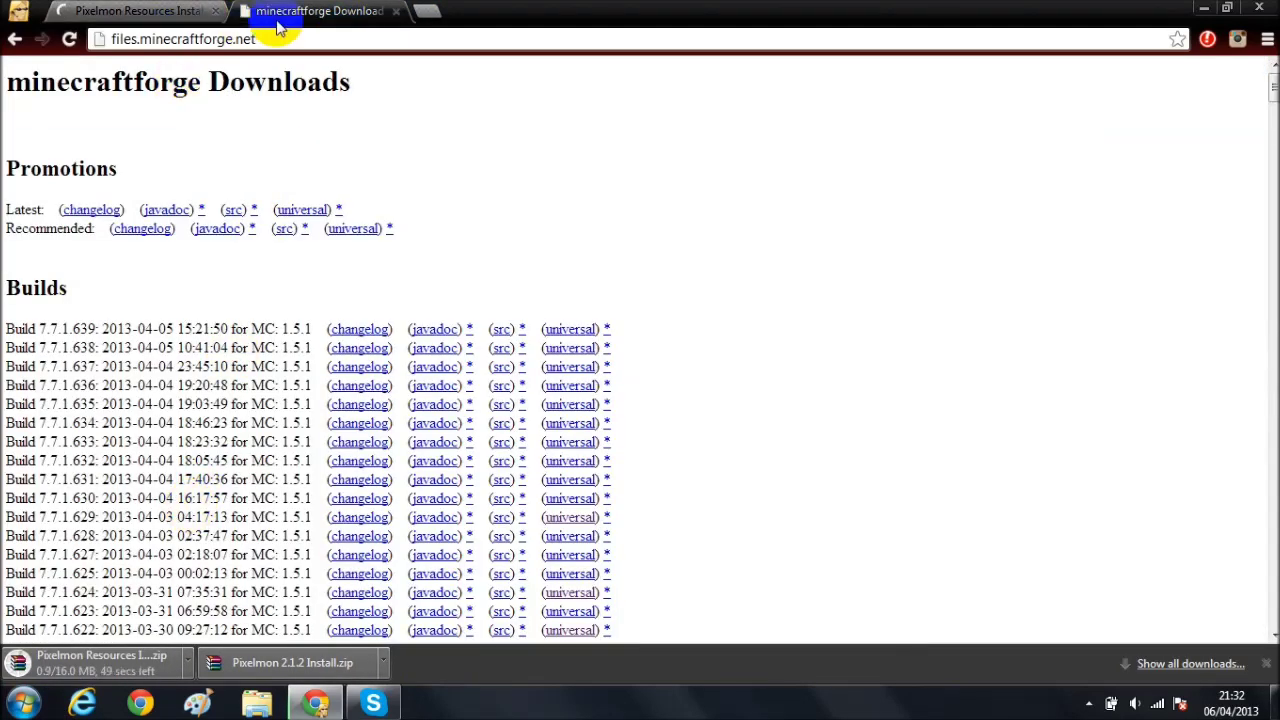
{"action": "left_click", "coordinate": [571, 329]}
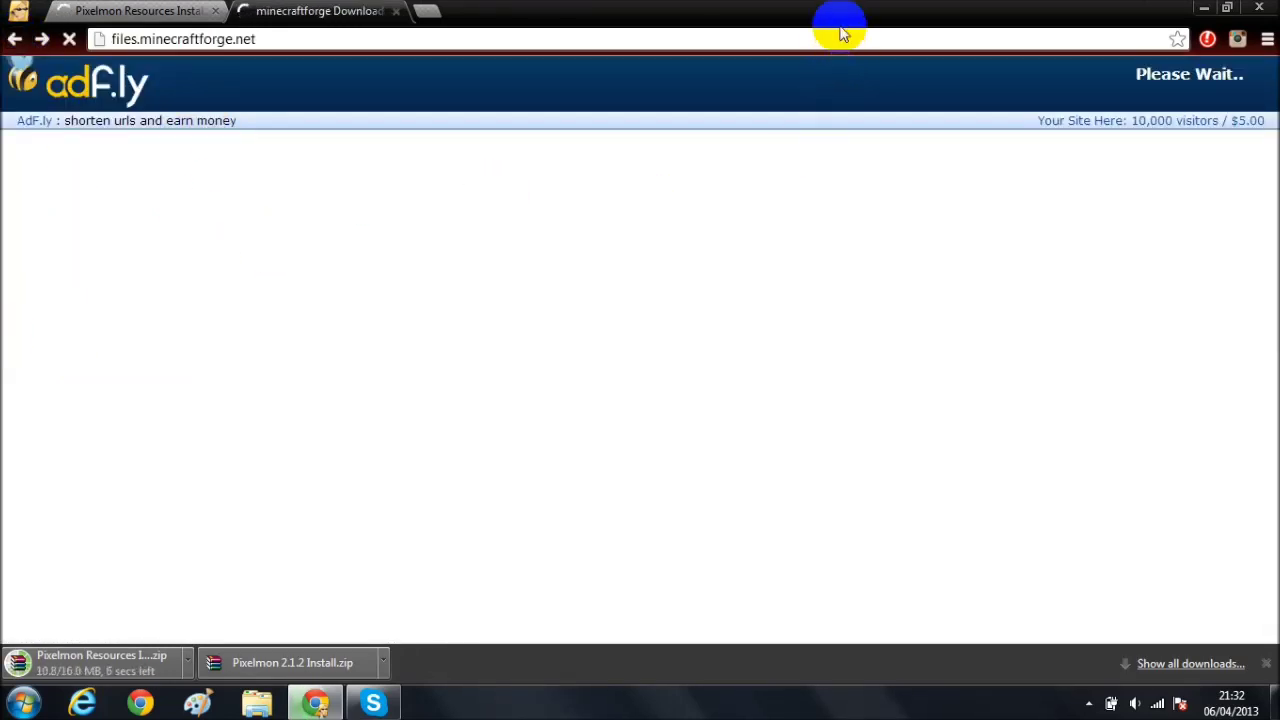
Step: Dock the browser window to half the screen and move the desktop archive Hats1.0.0 into the mods folder
{"action": "left_click_drag", "start_coordinate": [810, 25], "coordinate": [2, 30]}
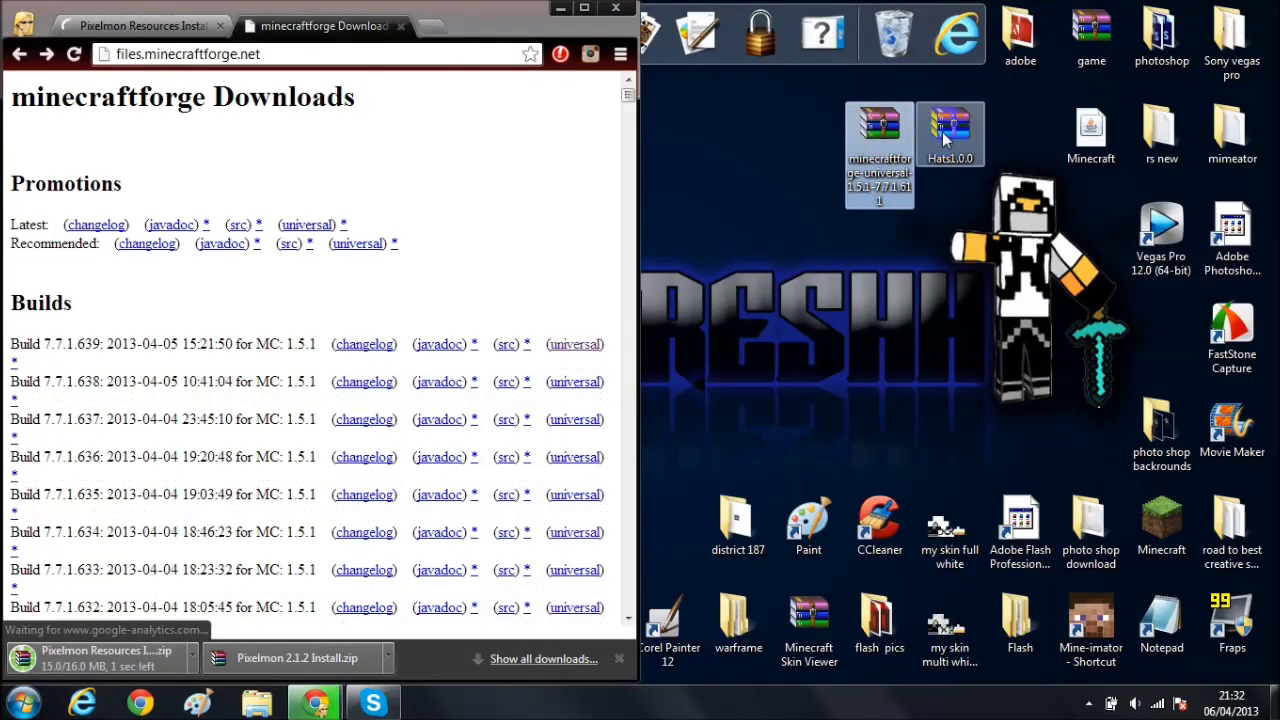
{"action": "left_click_drag", "start_coordinate": [942, 131], "coordinate": [384, 525]}
{"action": "left_click", "coordinate": [562, 8]}
{"action": "left_click", "coordinate": [305, 705]}
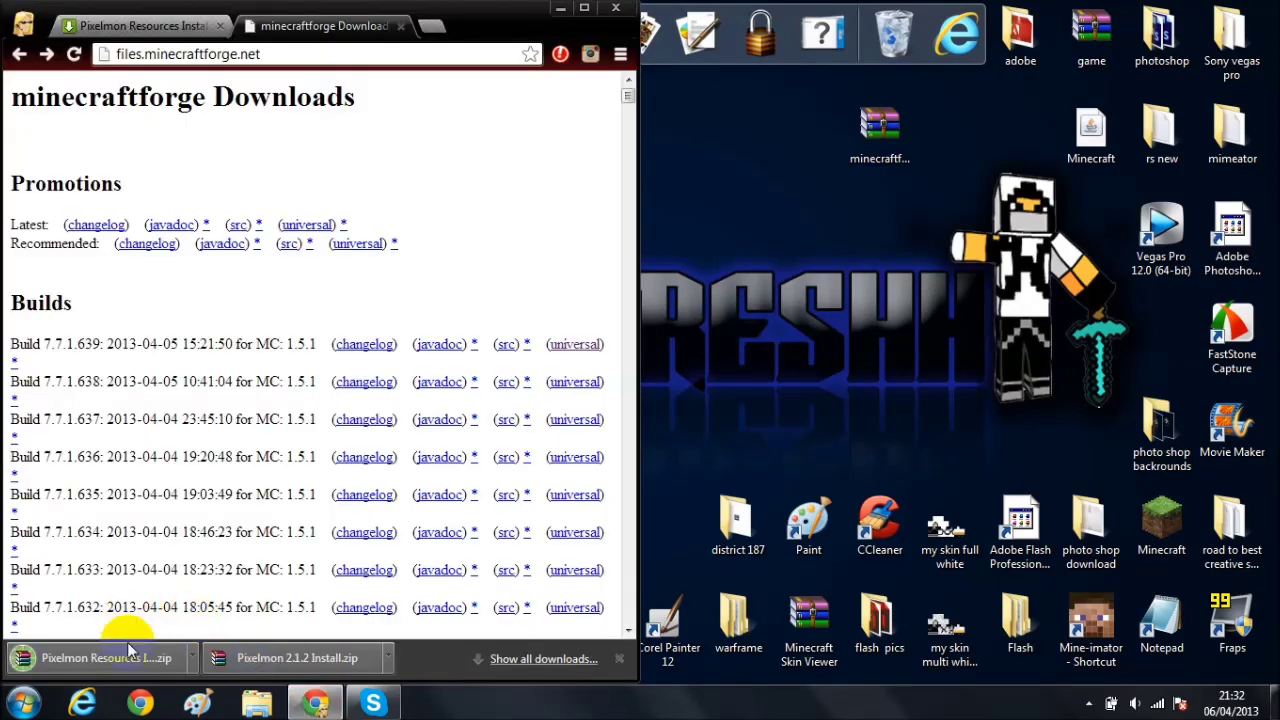
Step: Copy the downloaded Pixelmon Resources and Pixelmon 2.1.2 Install zips from the browser to the desktop and minimize the browser
{"action": "left_click_drag", "start_coordinate": [130, 656], "coordinate": [762, 270]}
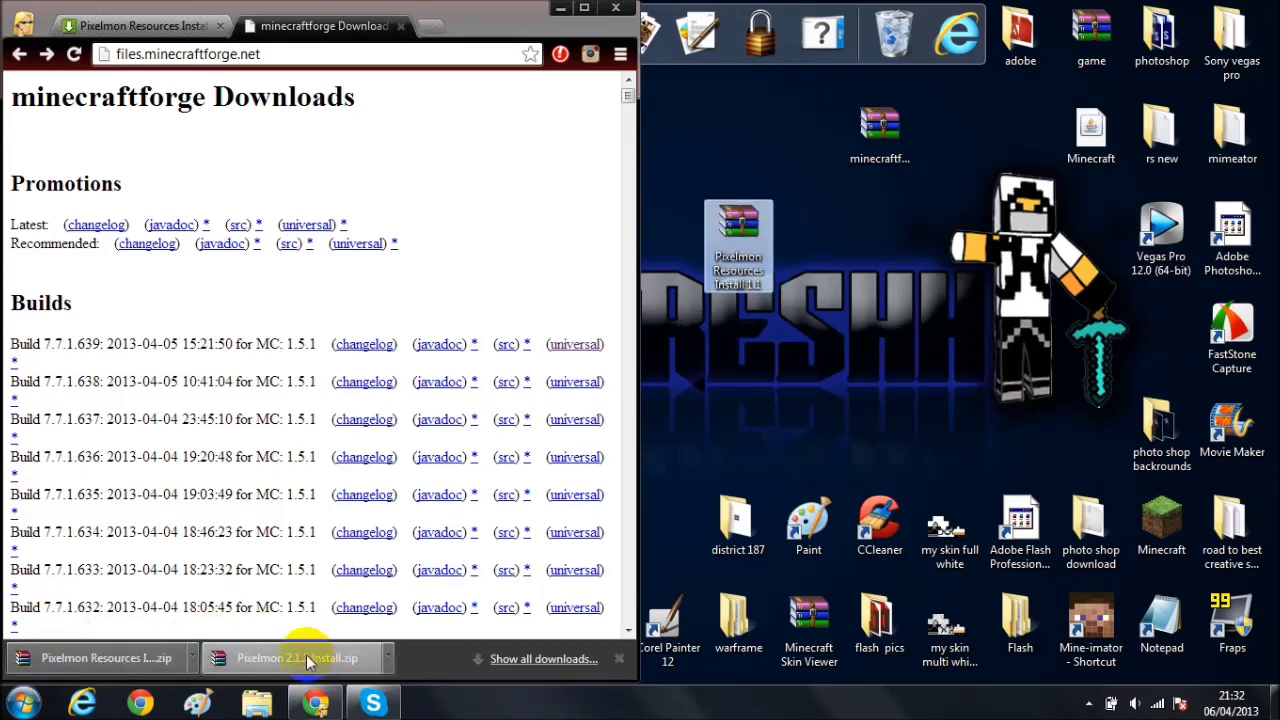
{"action": "left_click_drag", "start_coordinate": [300, 655], "coordinate": [846, 314]}
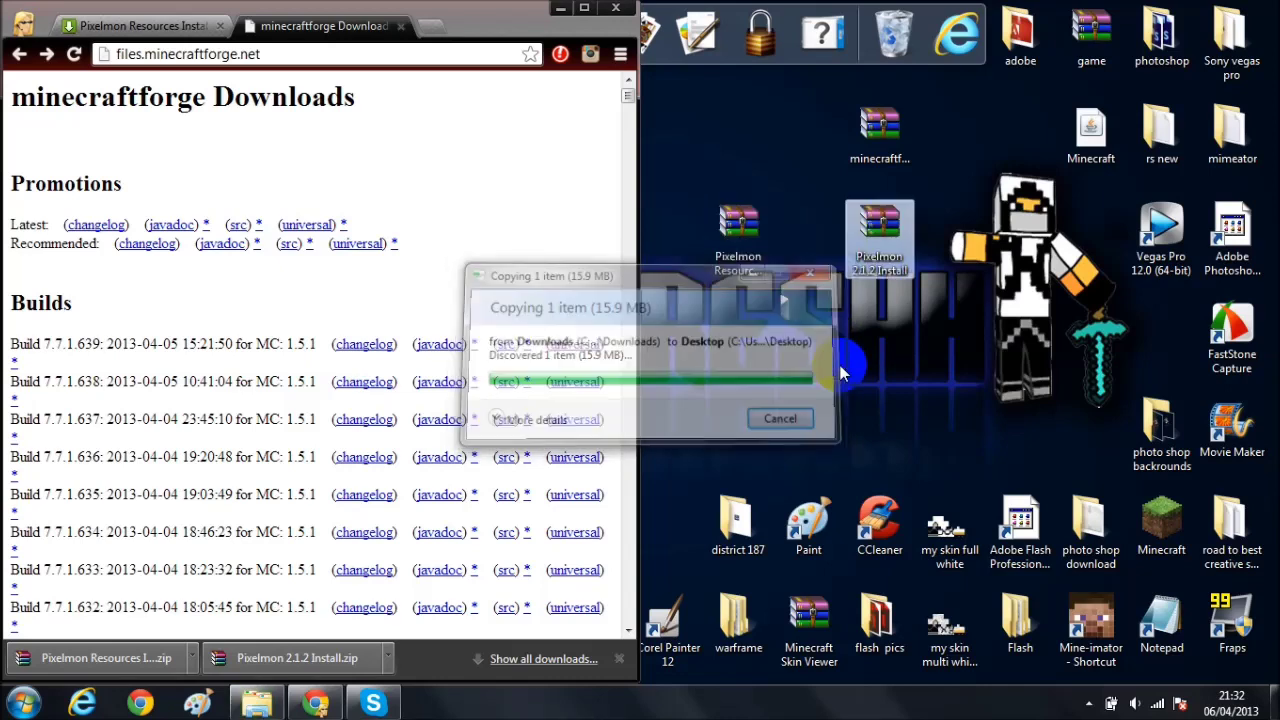
{"action": "left_click", "coordinate": [562, 10]}
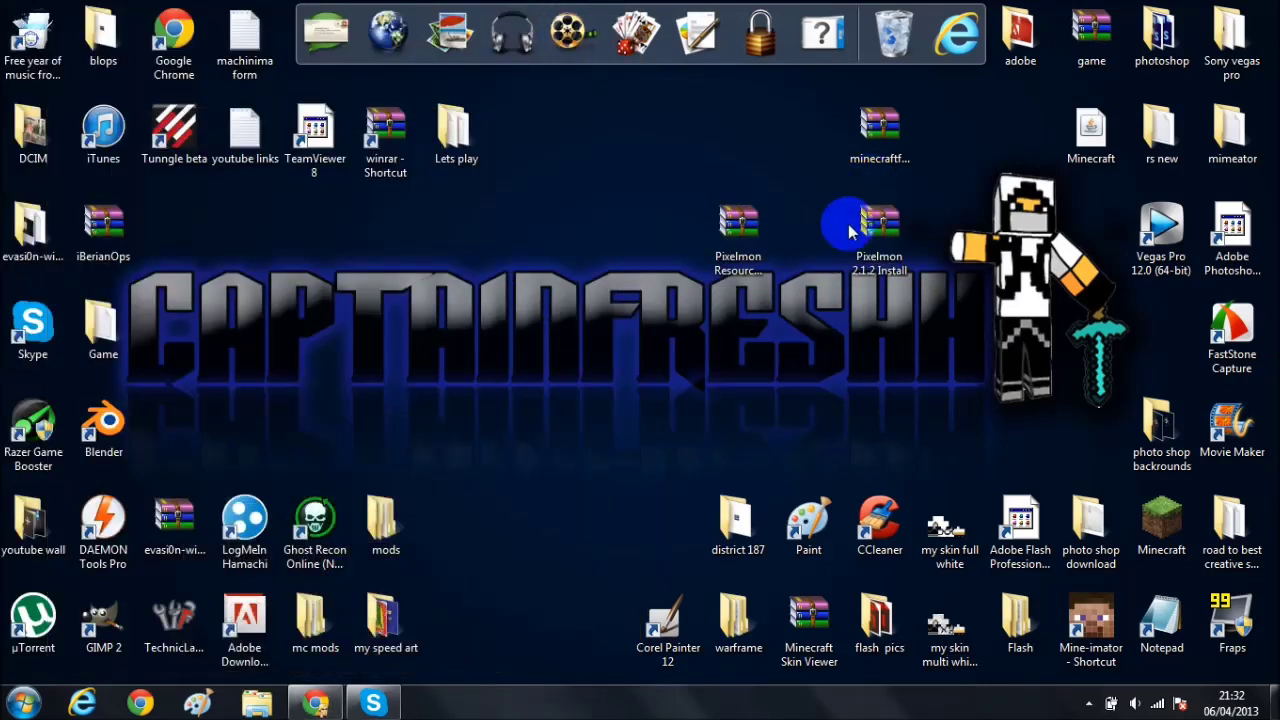
Step: Arrange the Pixelmon Resources, Pixelmon 2.1.2 Install and Minecraft Forge archives side by side in one row on the desktop
{"action": "left_click_drag", "start_coordinate": [738, 235], "coordinate": [668, 140]}
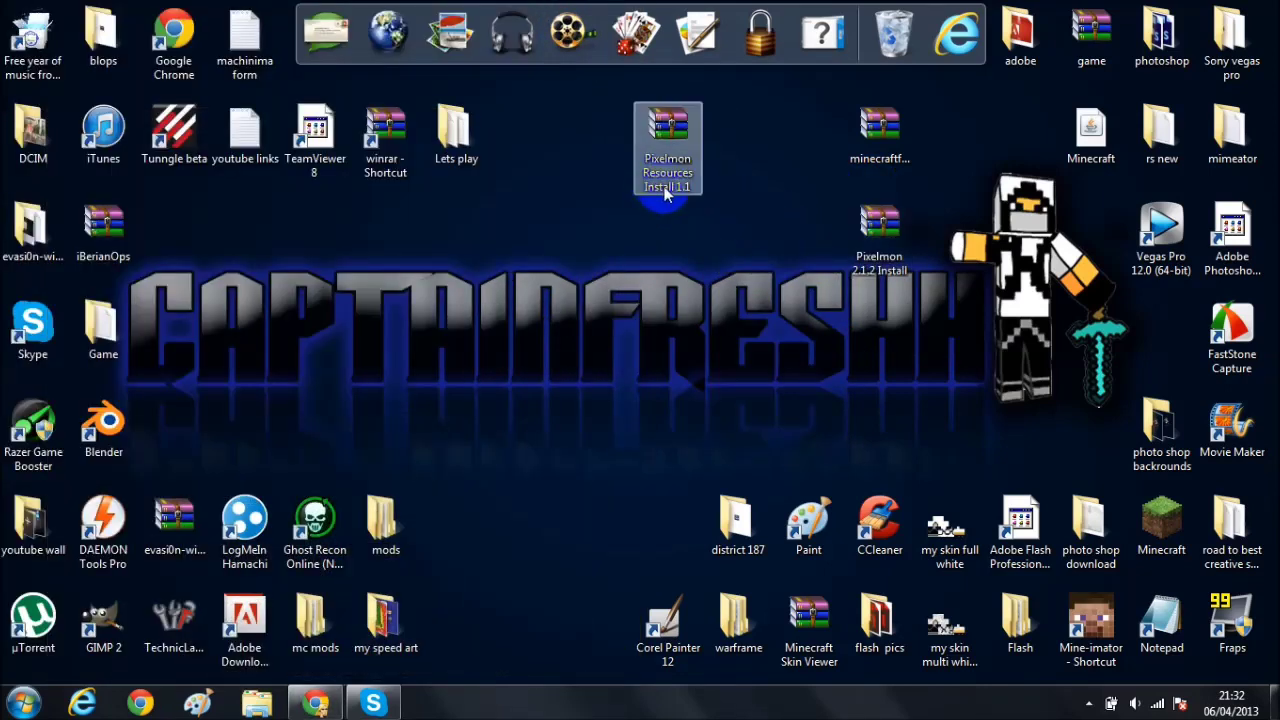
{"action": "left_click_drag", "start_coordinate": [879, 232], "coordinate": [748, 135]}
{"action": "left_click_drag", "start_coordinate": [879, 135], "coordinate": [812, 148]}
{"action": "left_click", "coordinate": [620, 150]}
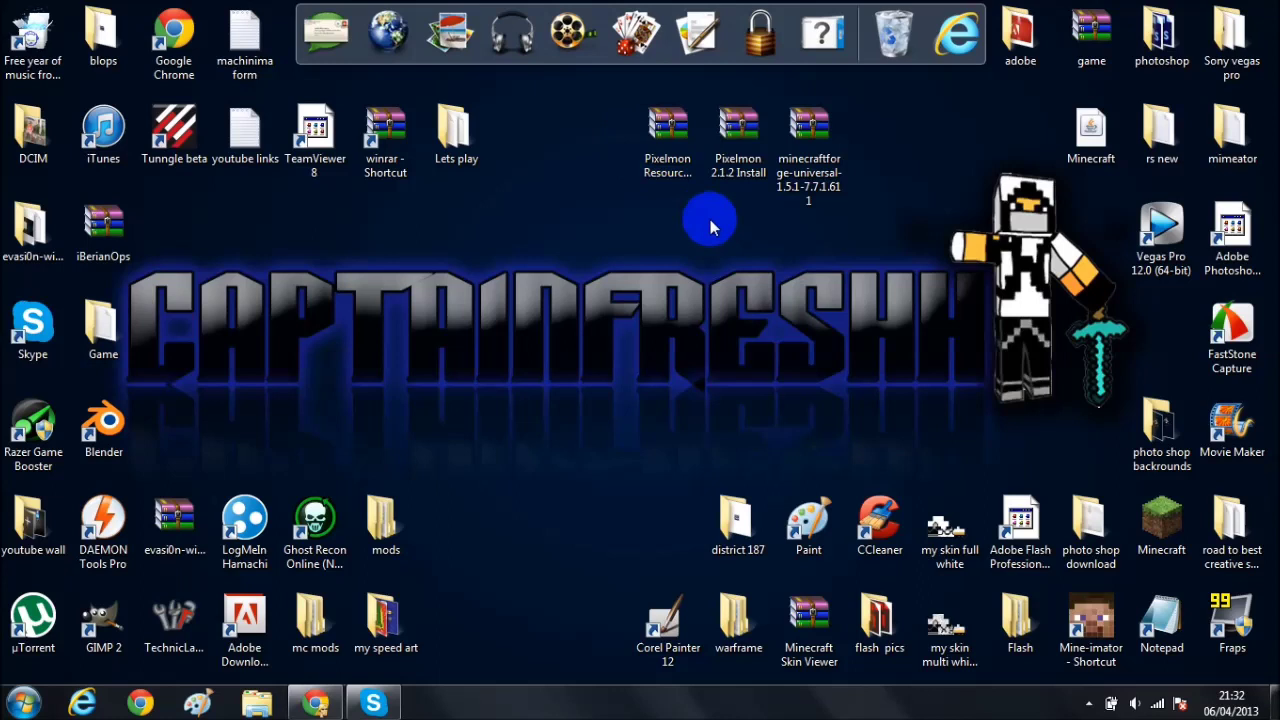
{"action": "left_click", "coordinate": [655, 163]}
{"action": "left_click", "coordinate": [546, 610]}
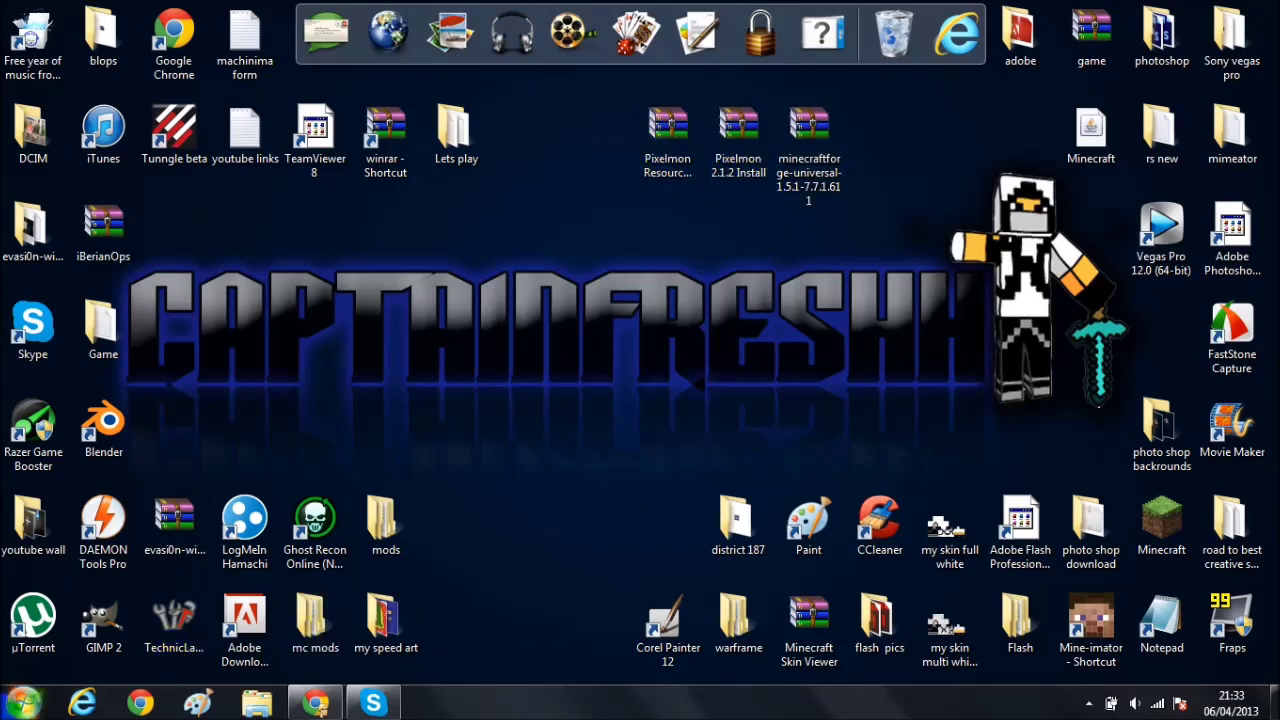
Step: Open the Roaming application data folder by running %appdata%
{"action": "key", "text": "super"}
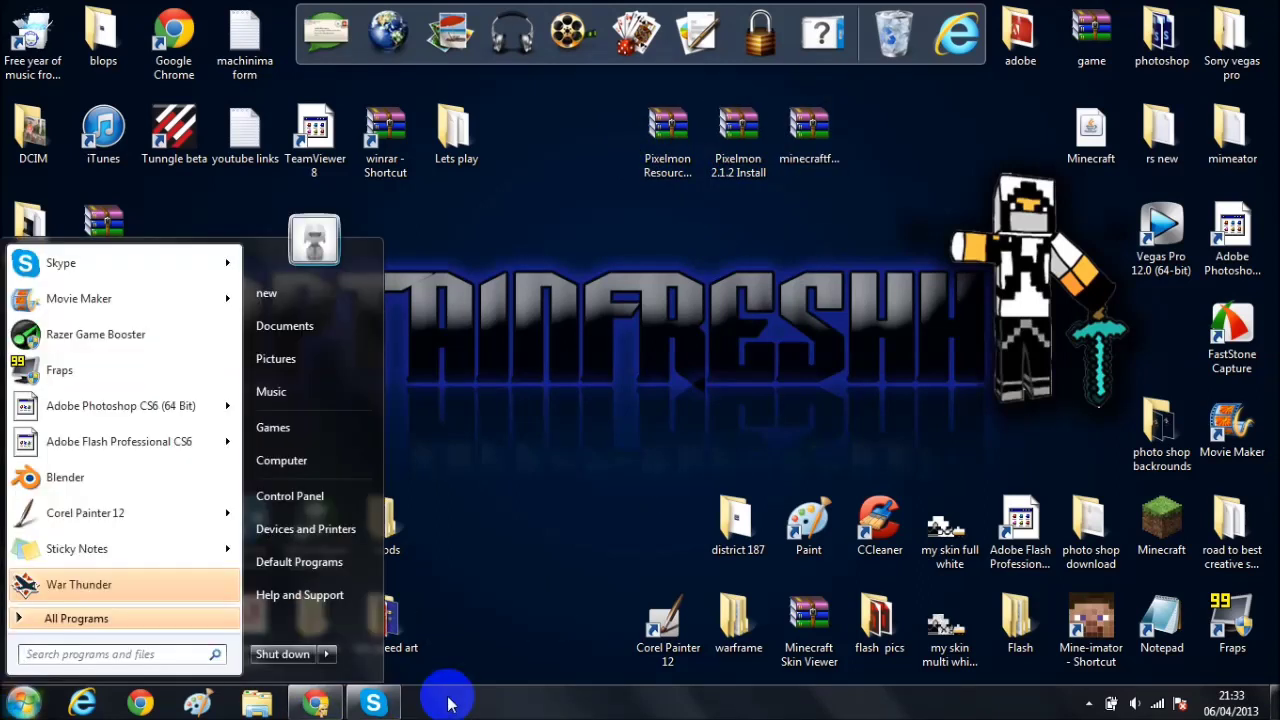
{"action": "type", "text": "%appdata%"}
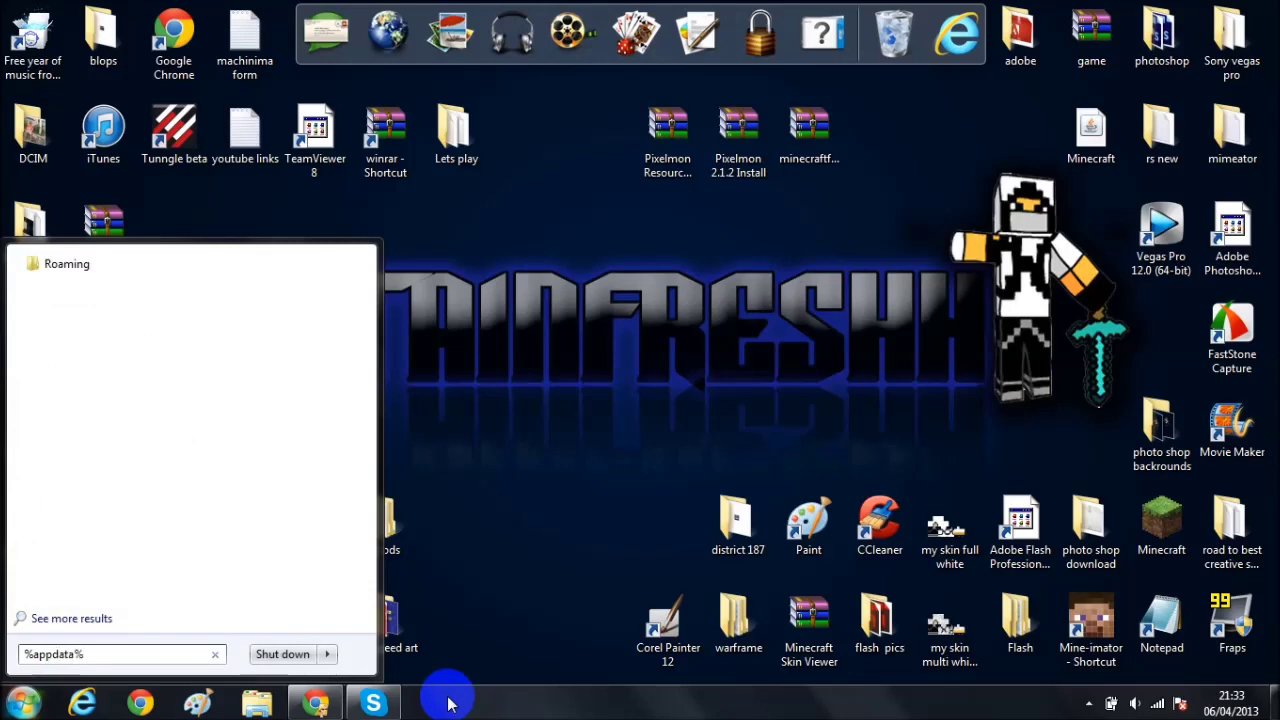
{"action": "key", "text": "Return"}
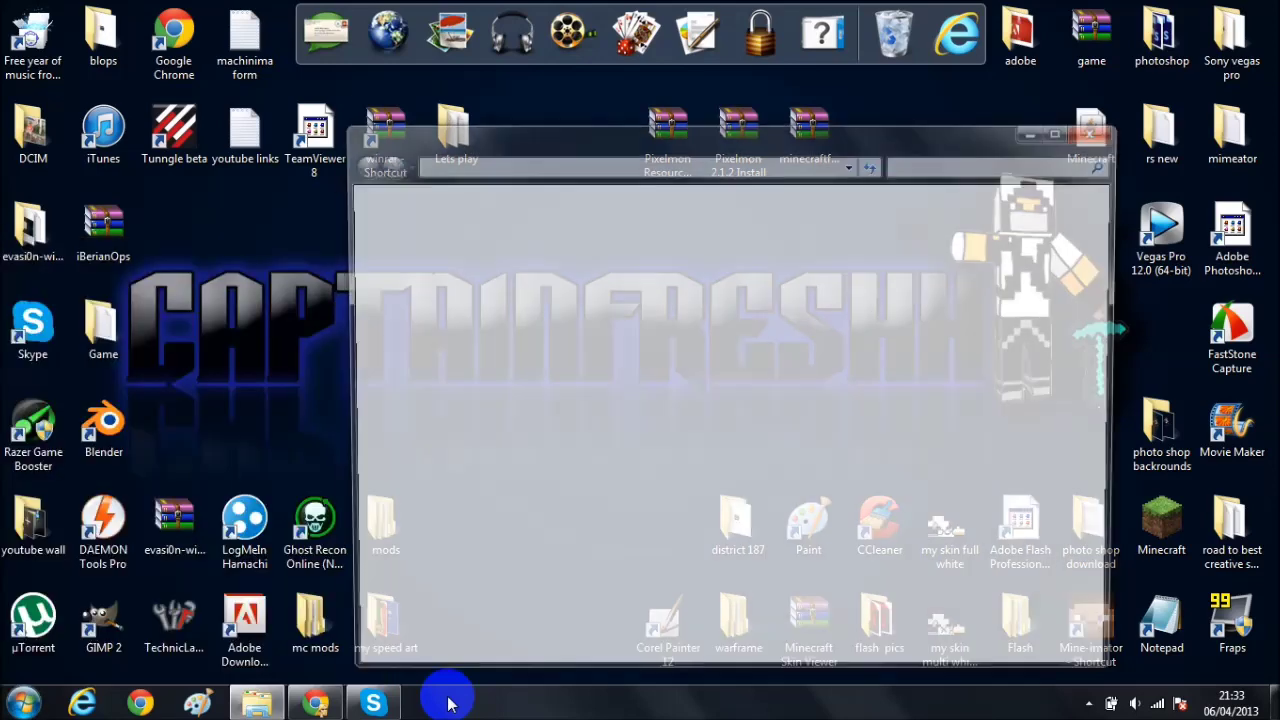
Step: Open the .minecraft folder and position its window below the three archives on the desktop
{"action": "left_click_drag", "start_coordinate": [609, 138], "coordinate": [669, 192]}
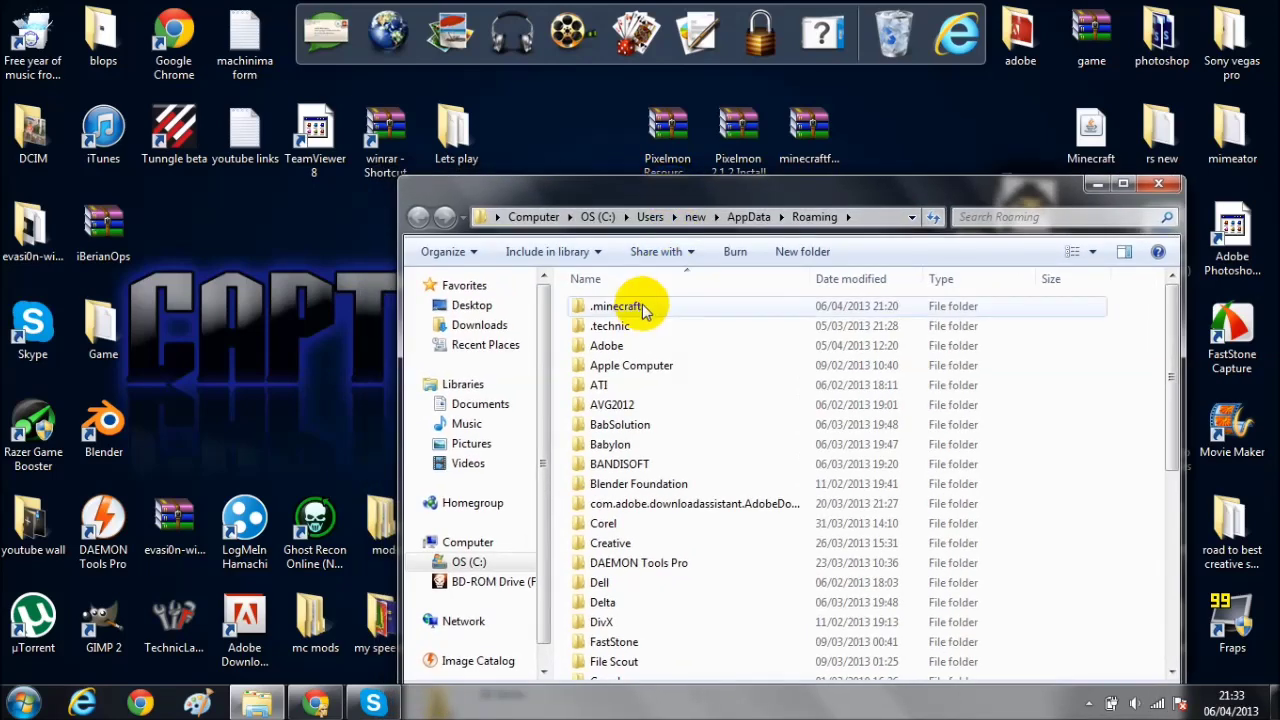
{"action": "left_click_drag", "start_coordinate": [660, 306], "coordinate": [265, 283]}
{"action": "left_click_drag", "start_coordinate": [410, 275], "coordinate": [625, 300]}
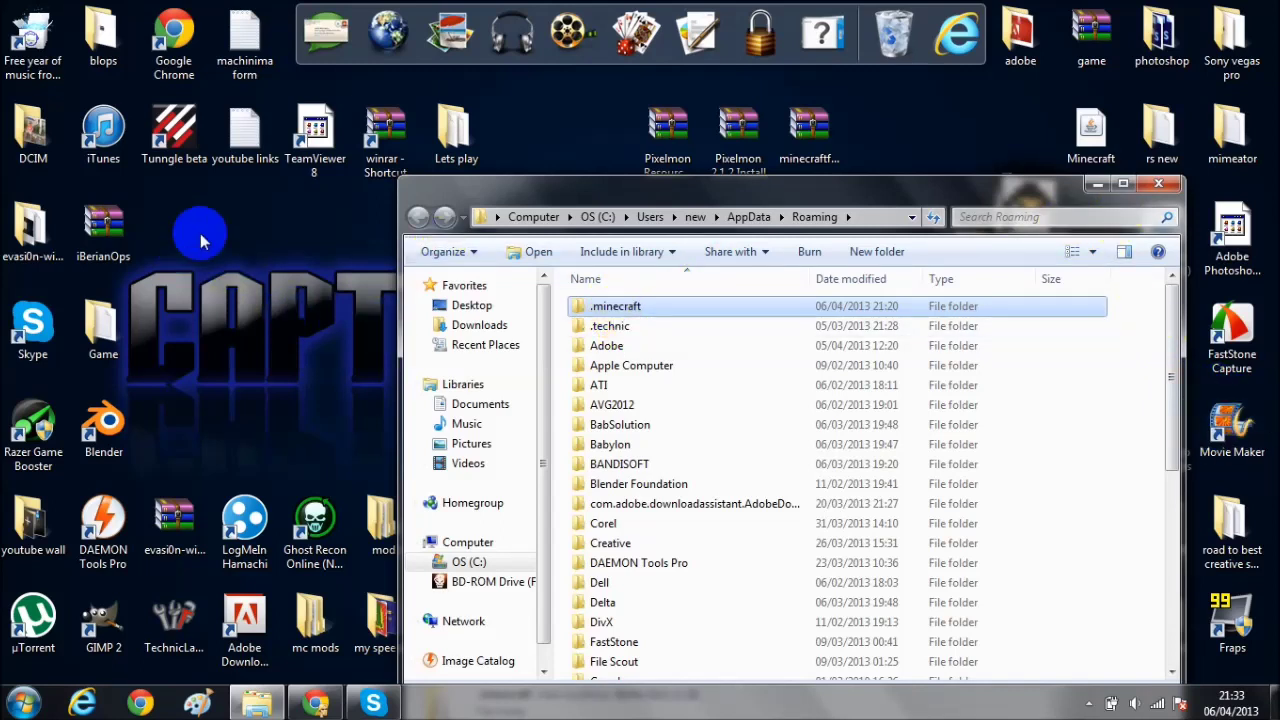
{"action": "double_click", "coordinate": [681, 308]}
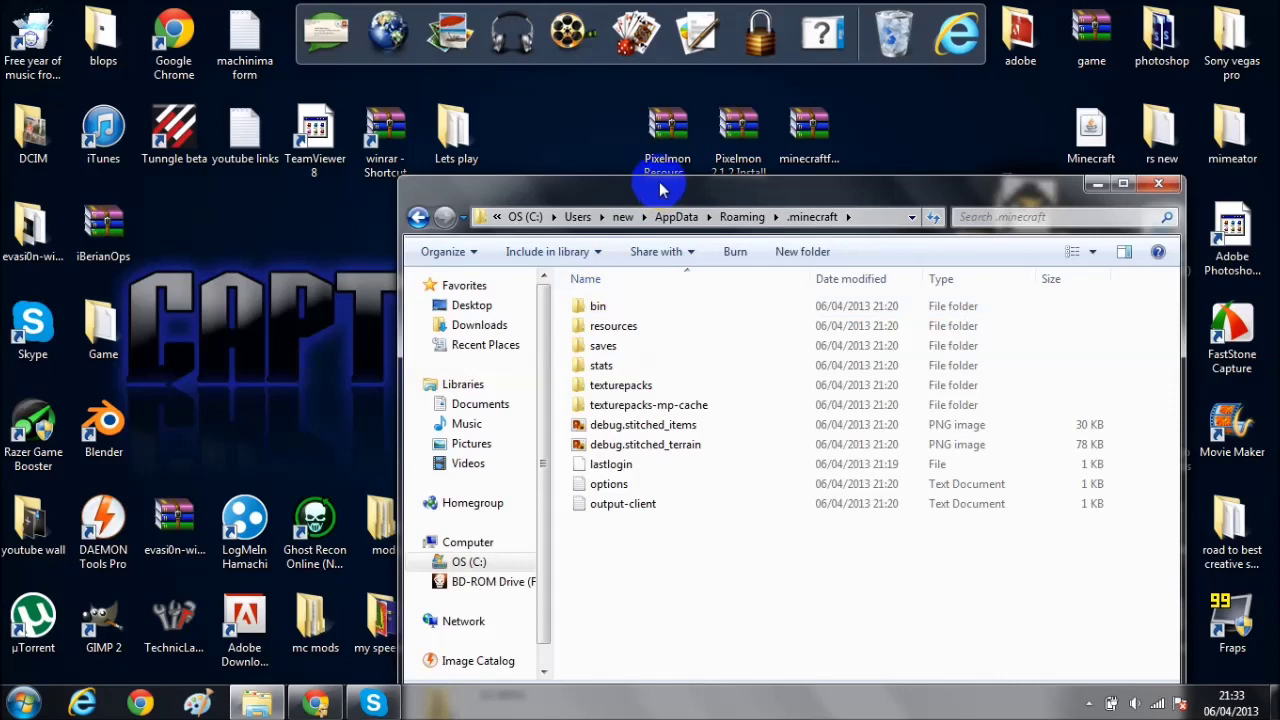
{"action": "left_click_drag", "start_coordinate": [660, 207], "coordinate": [713, 262]}
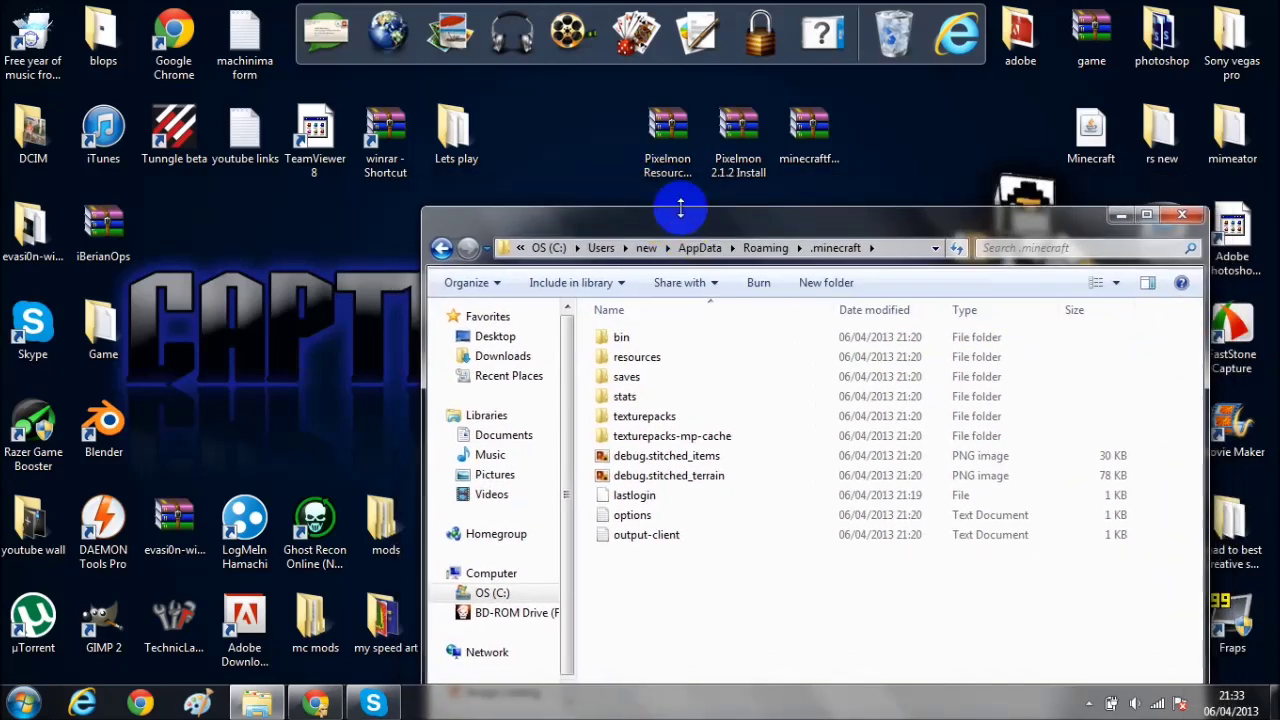
Step: Open the Pixelmon Resources Install 1.1 archive and arrange it side by side with the .minecraft folder window
{"action": "left_click", "coordinate": [666, 135]}
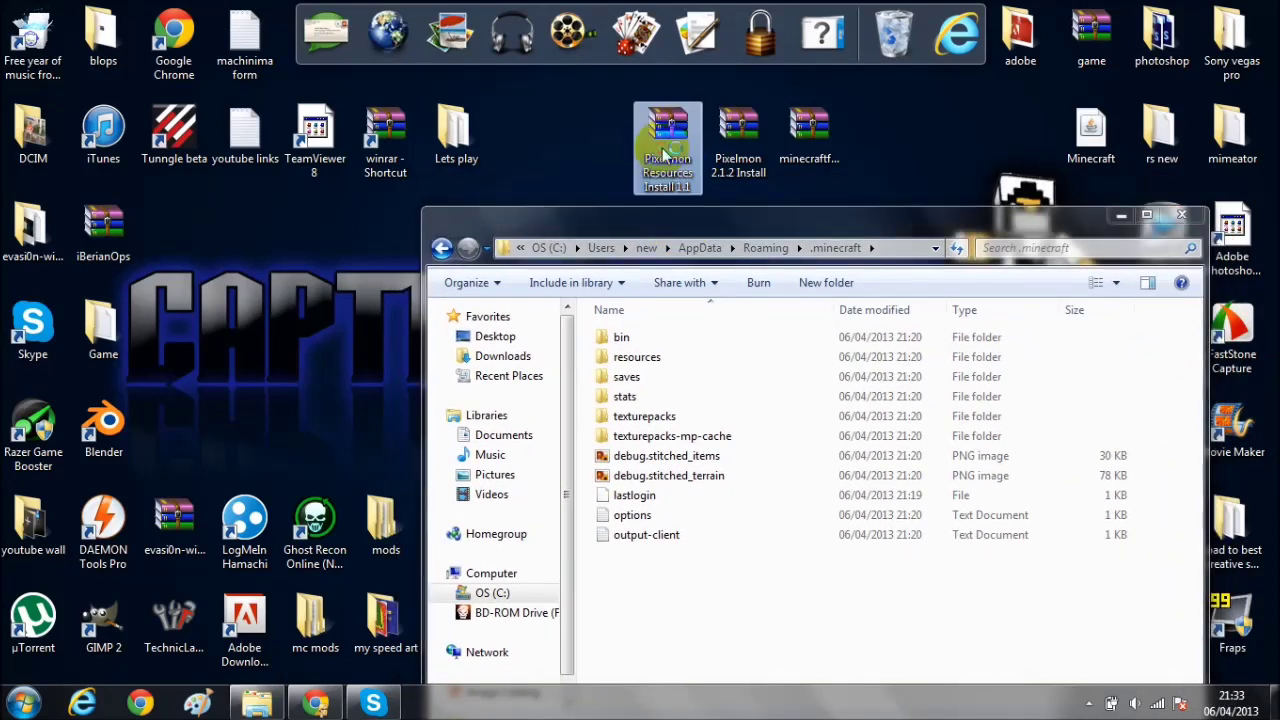
{"action": "double_click", "coordinate": [664, 152]}
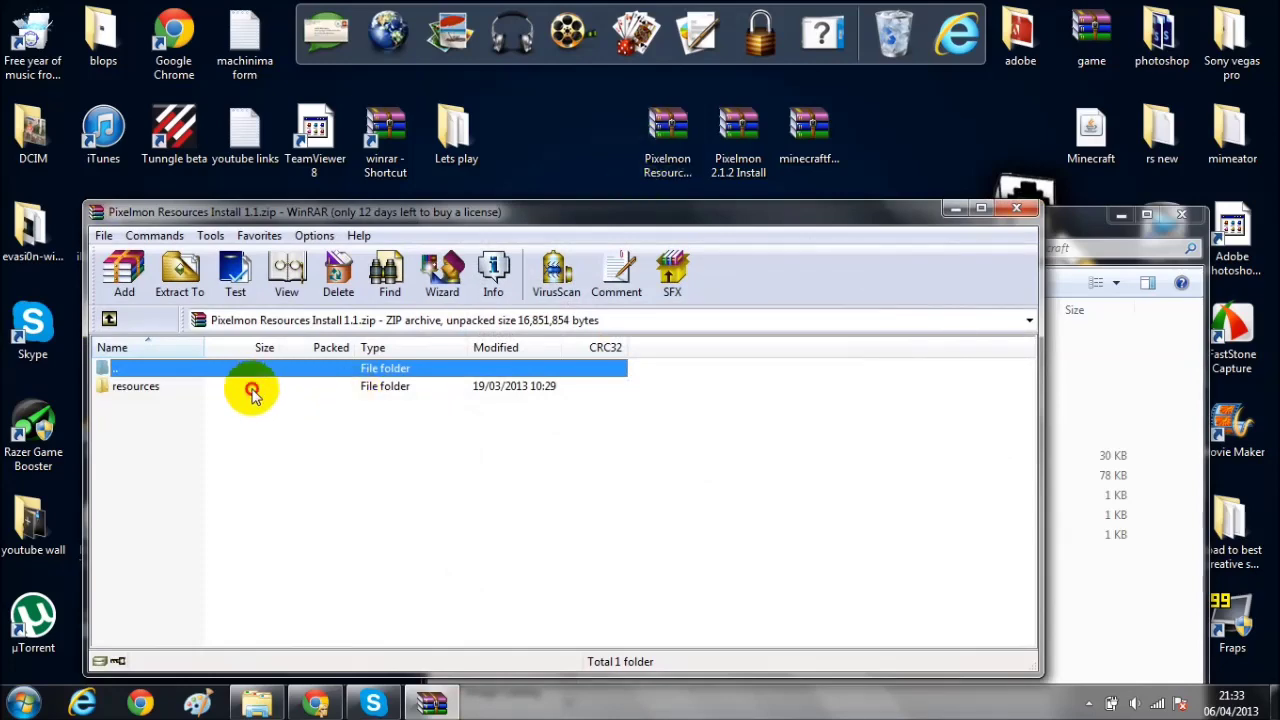
{"action": "double_click", "coordinate": [252, 390]}
{"action": "left_click", "coordinate": [110, 318]}
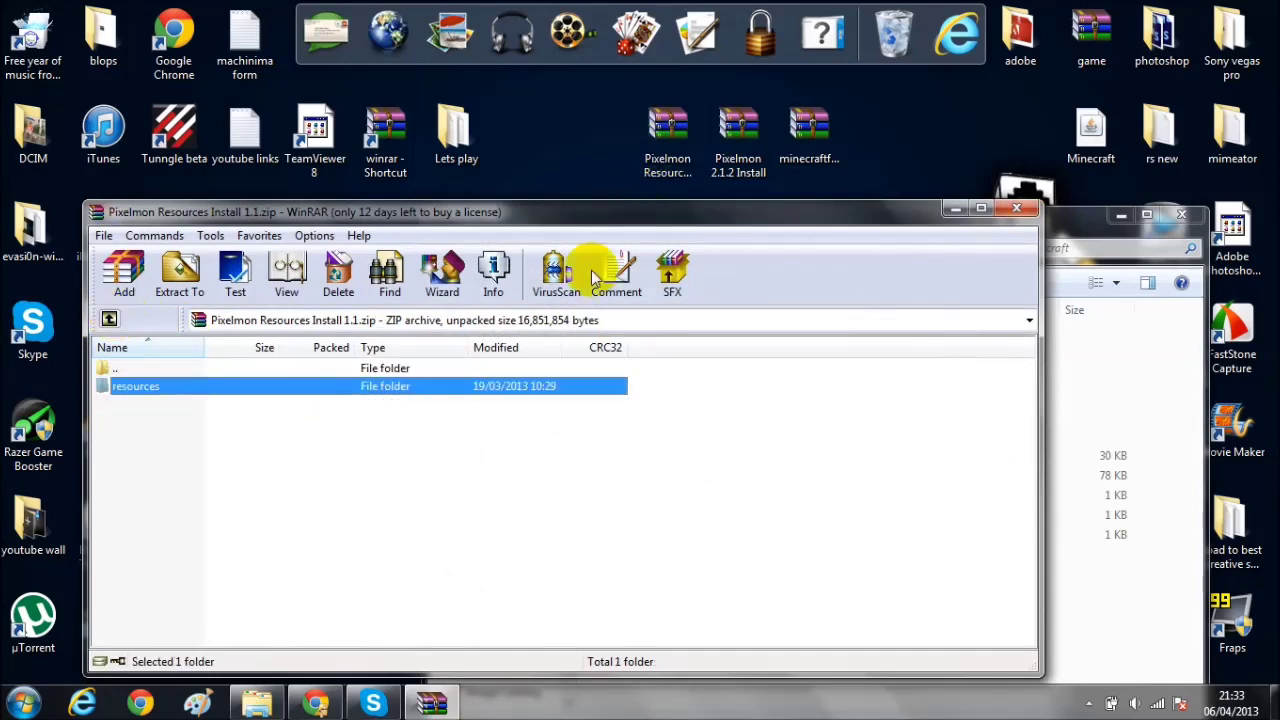
{"action": "left_click_drag", "start_coordinate": [623, 300], "coordinate": [652, 536]}
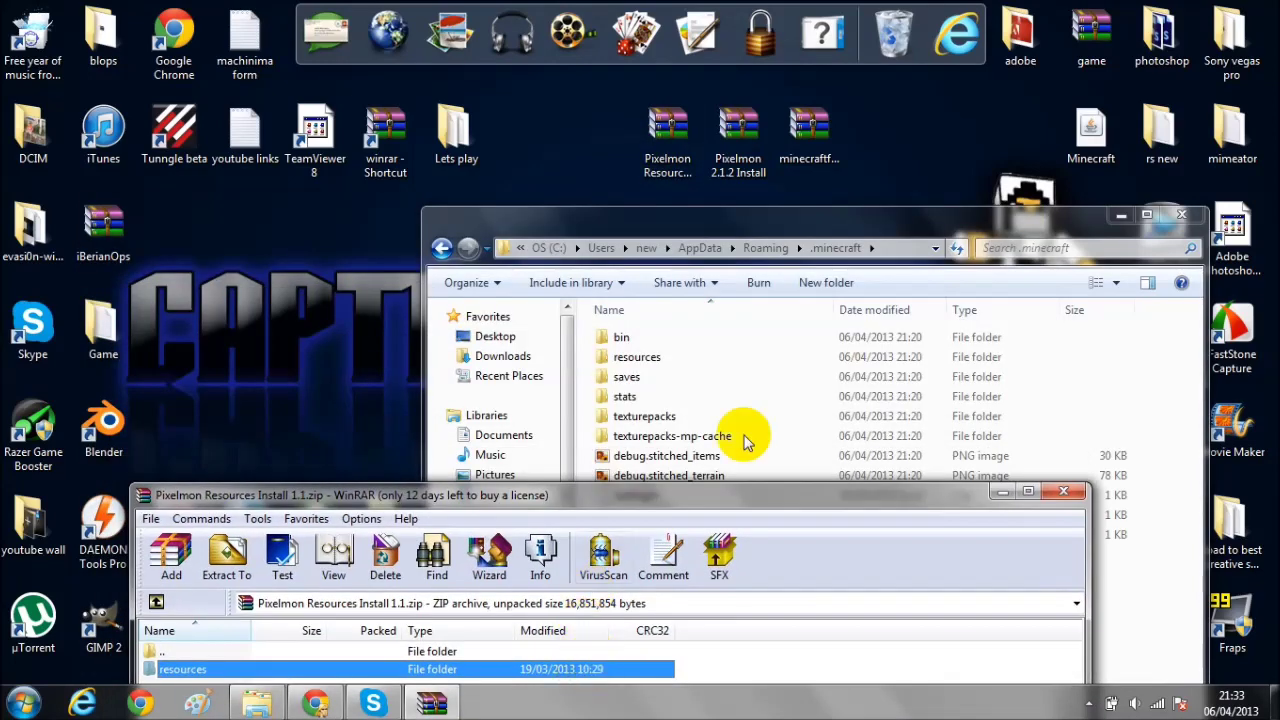
{"action": "left_click_drag", "start_coordinate": [694, 220], "coordinate": [1278, 160]}
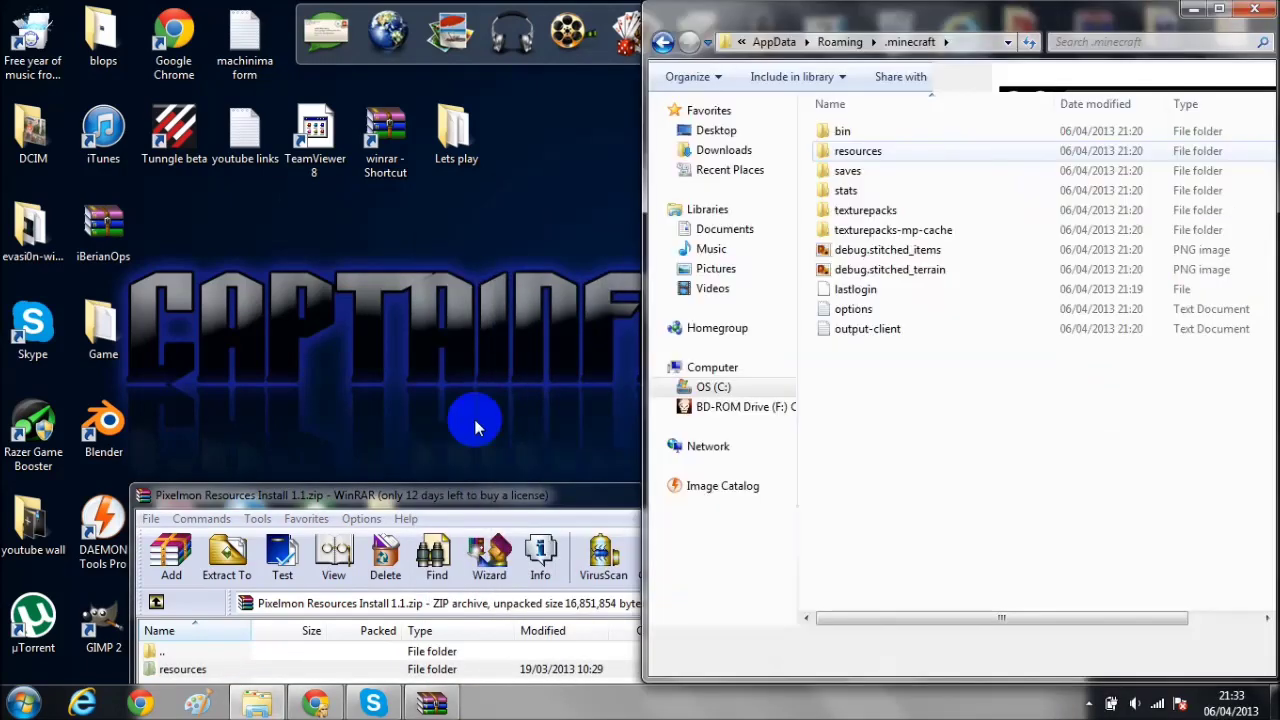
{"action": "left_click_drag", "start_coordinate": [330, 495], "coordinate": [2, 370]}
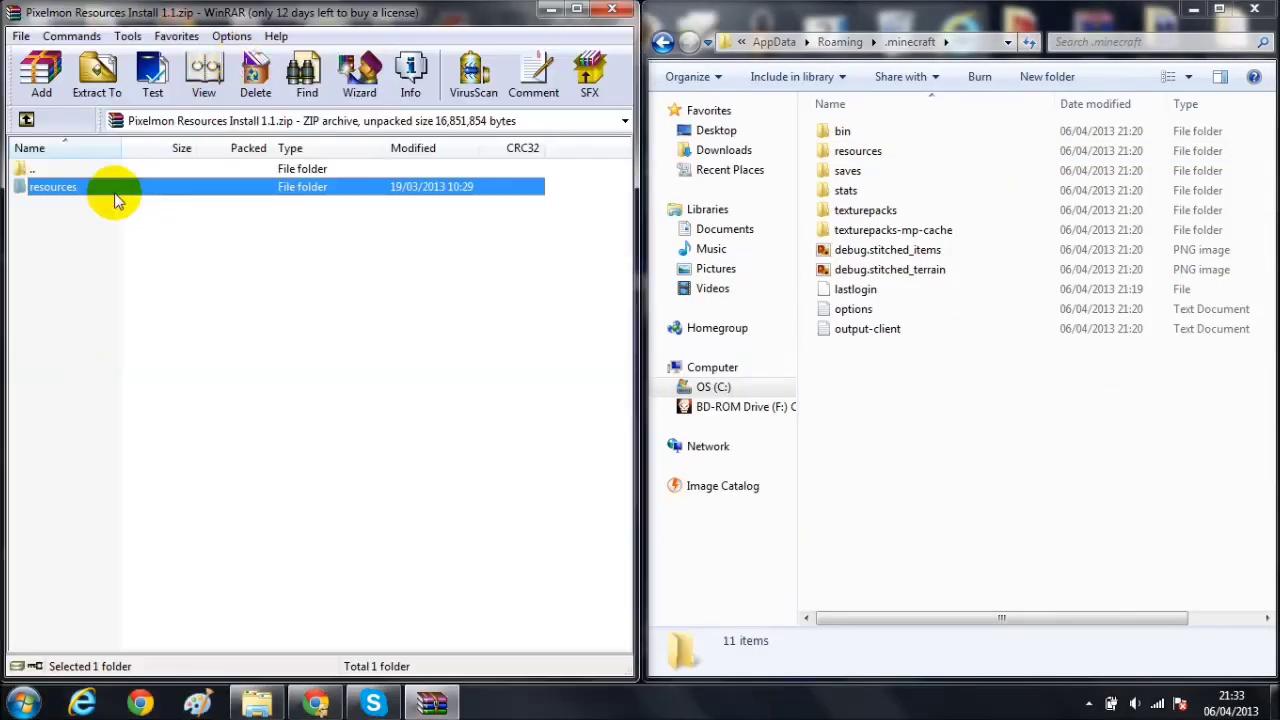
Step: Copy the archive's resources folder into .minecraft, merging it with the existing one, then close the archive and minimize the folder window
{"action": "left_click_drag", "start_coordinate": [100, 186], "coordinate": [966, 457]}
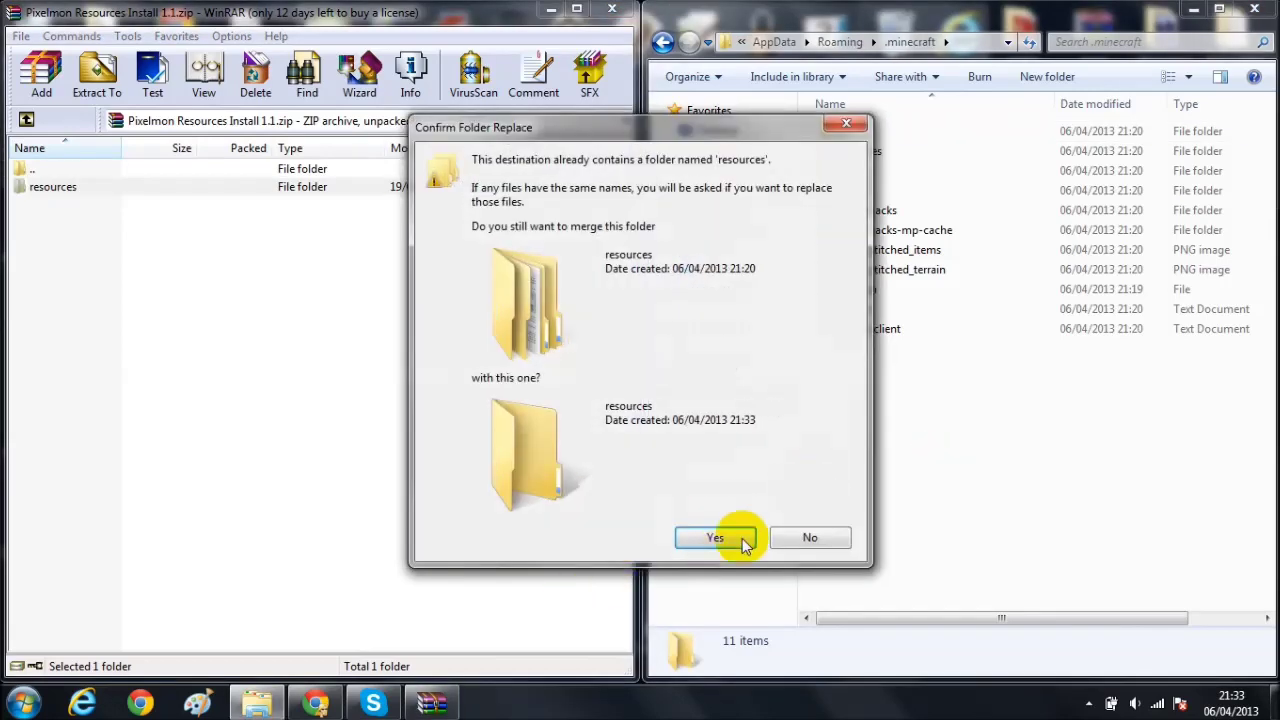
{"action": "left_click", "coordinate": [714, 538]}
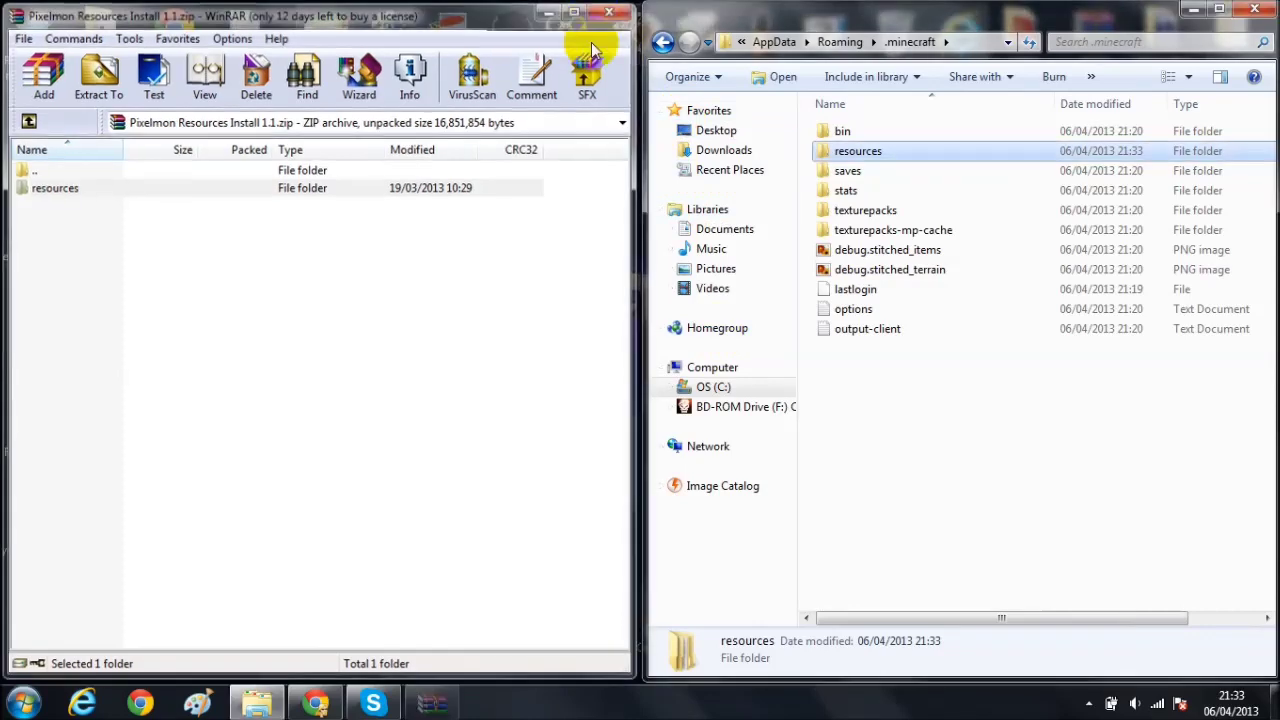
{"action": "left_click", "coordinate": [605, 12]}
{"action": "left_click", "coordinate": [1192, 12]}
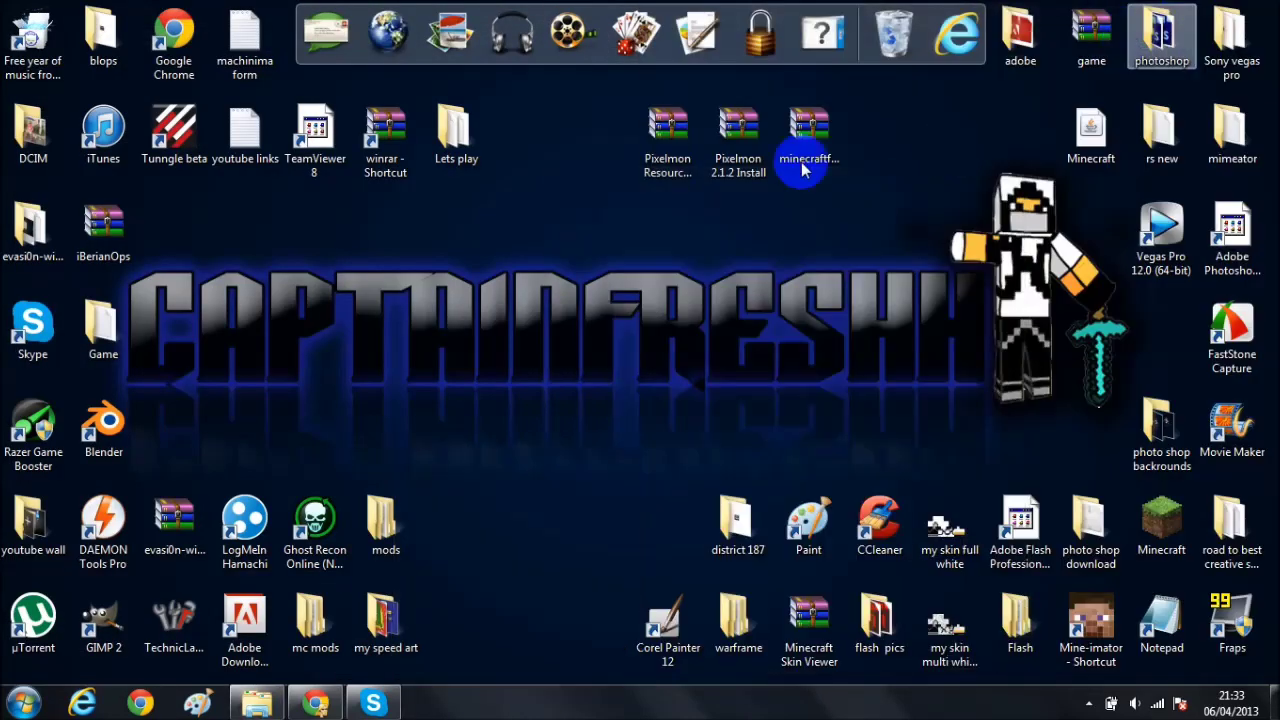
Step: Open the Pixelmon 2.1.2 Install archive and place it side by side with the restored .minecraft folder window
{"action": "double_click", "coordinate": [738, 135]}
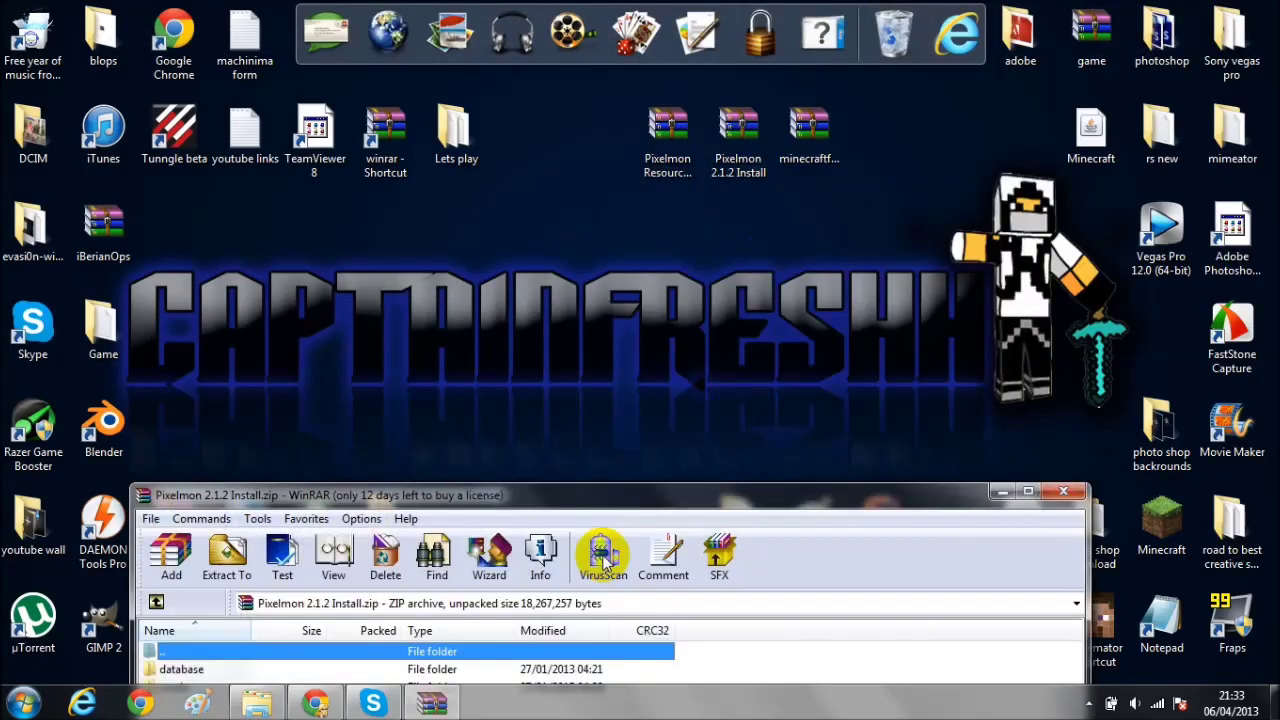
{"action": "left_click", "coordinate": [257, 703]}
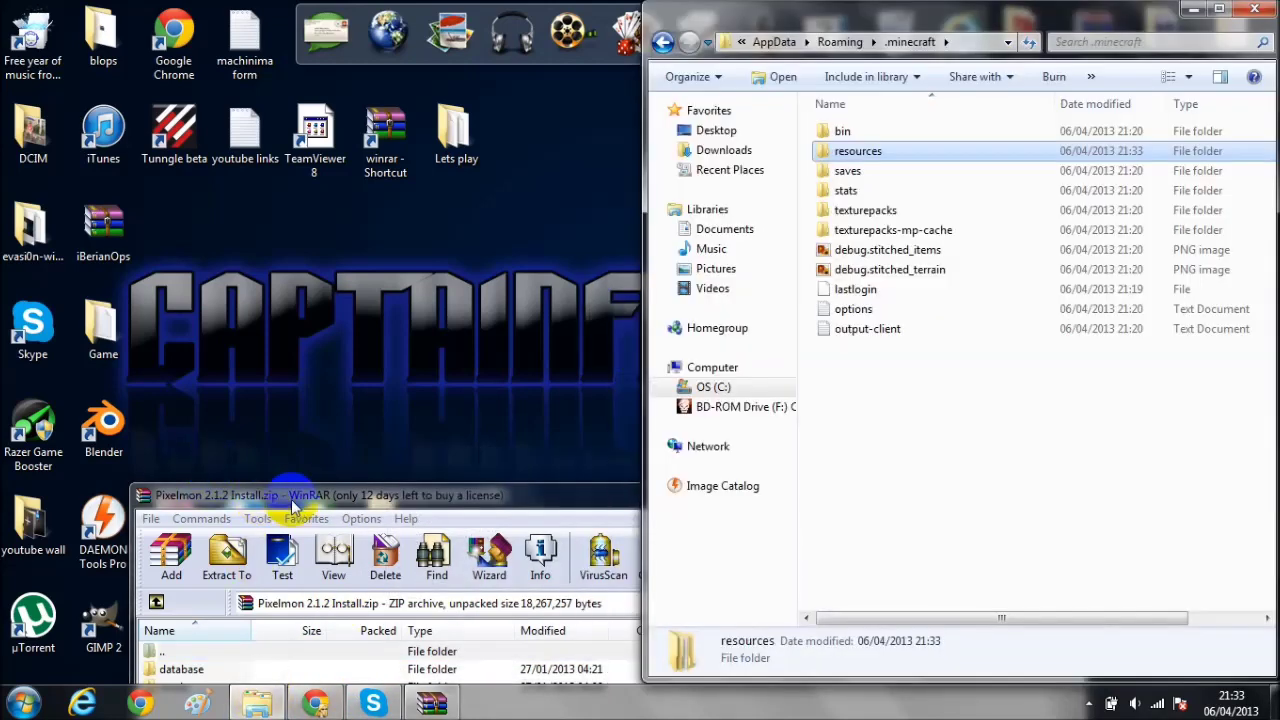
{"action": "left_click_drag", "start_coordinate": [260, 495], "coordinate": [10, 271]}
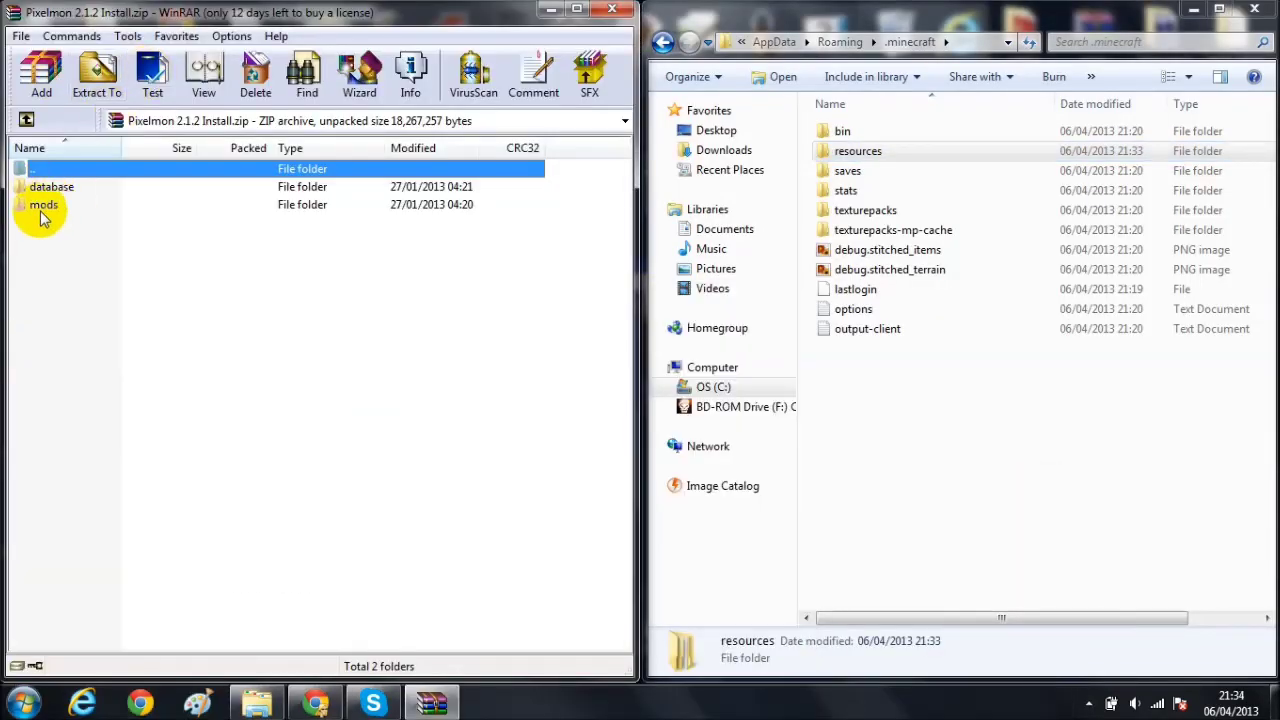
Step: Copy the database and mods folders from the Pixelmon 2.1.2 archive into .minecraft and close the archive
{"action": "left_click", "coordinate": [80, 204]}
{"action": "left_click", "coordinate": [80, 189], "text": "shift"}
{"action": "left_click_drag", "start_coordinate": [80, 189], "coordinate": [931, 428]}
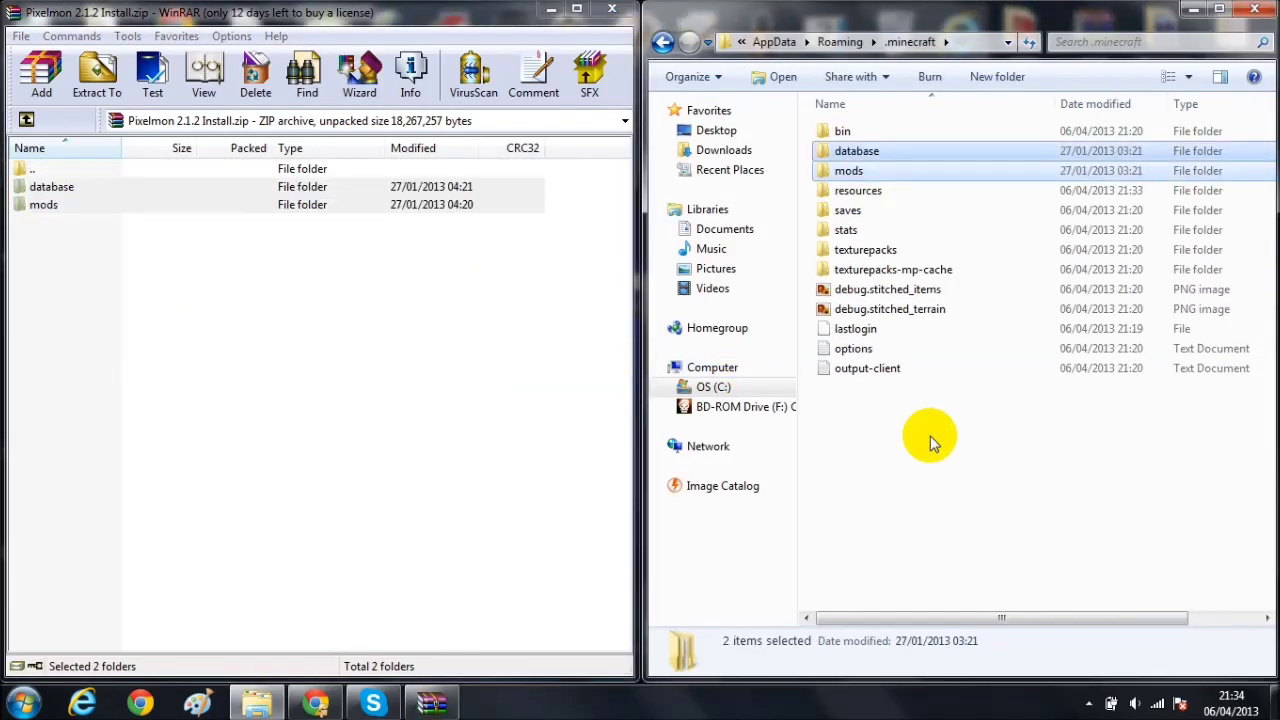
{"action": "left_click", "coordinate": [922, 442]}
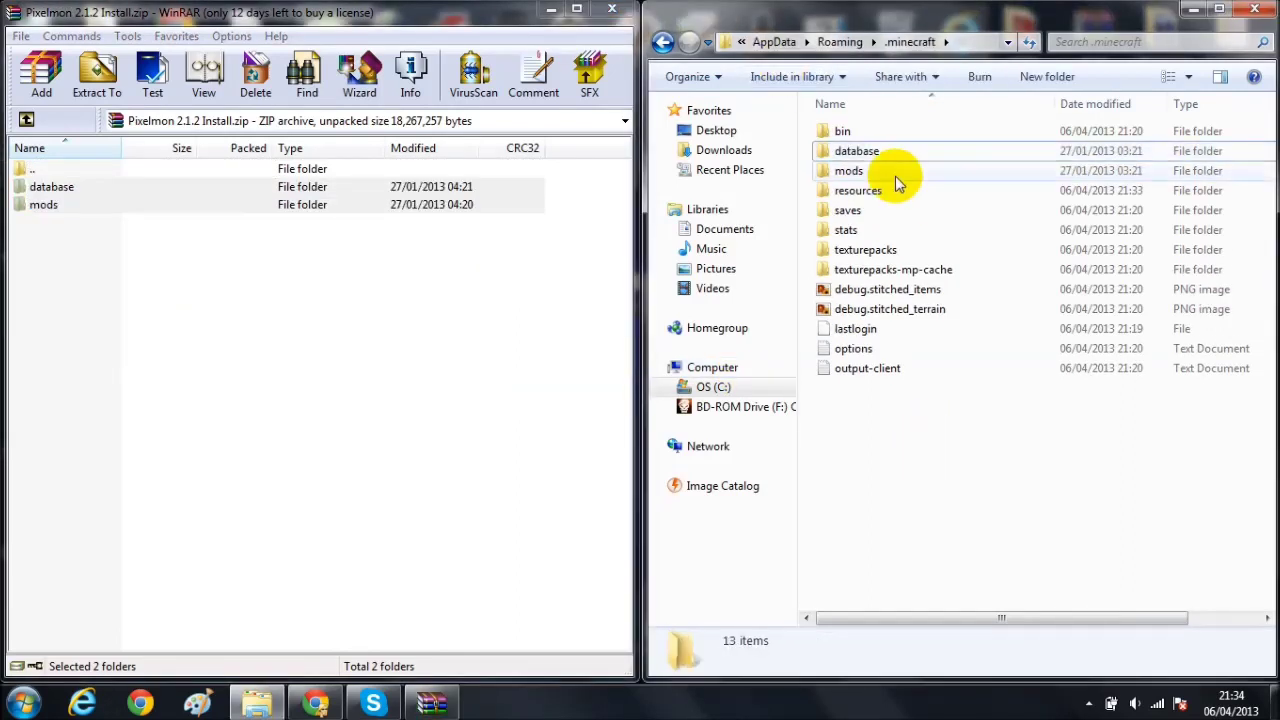
{"action": "left_click", "coordinate": [597, 12]}
Step: Open the Minecraft Forge archive from the desktop and arrange it side by side with the .minecraft folder window
{"action": "left_click_drag", "start_coordinate": [840, 15], "coordinate": [5, 5]}
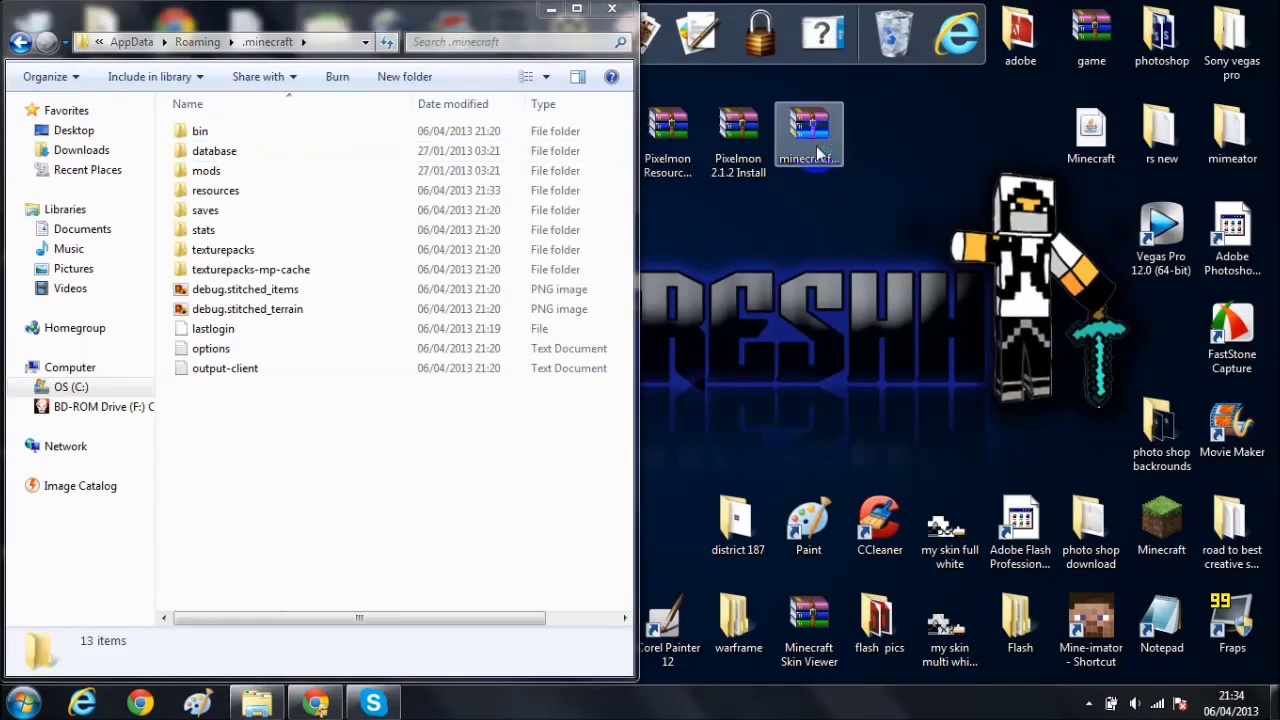
{"action": "double_click", "coordinate": [812, 142]}
{"action": "left_click_drag", "start_coordinate": [666, 474], "coordinate": [1279, 160]}
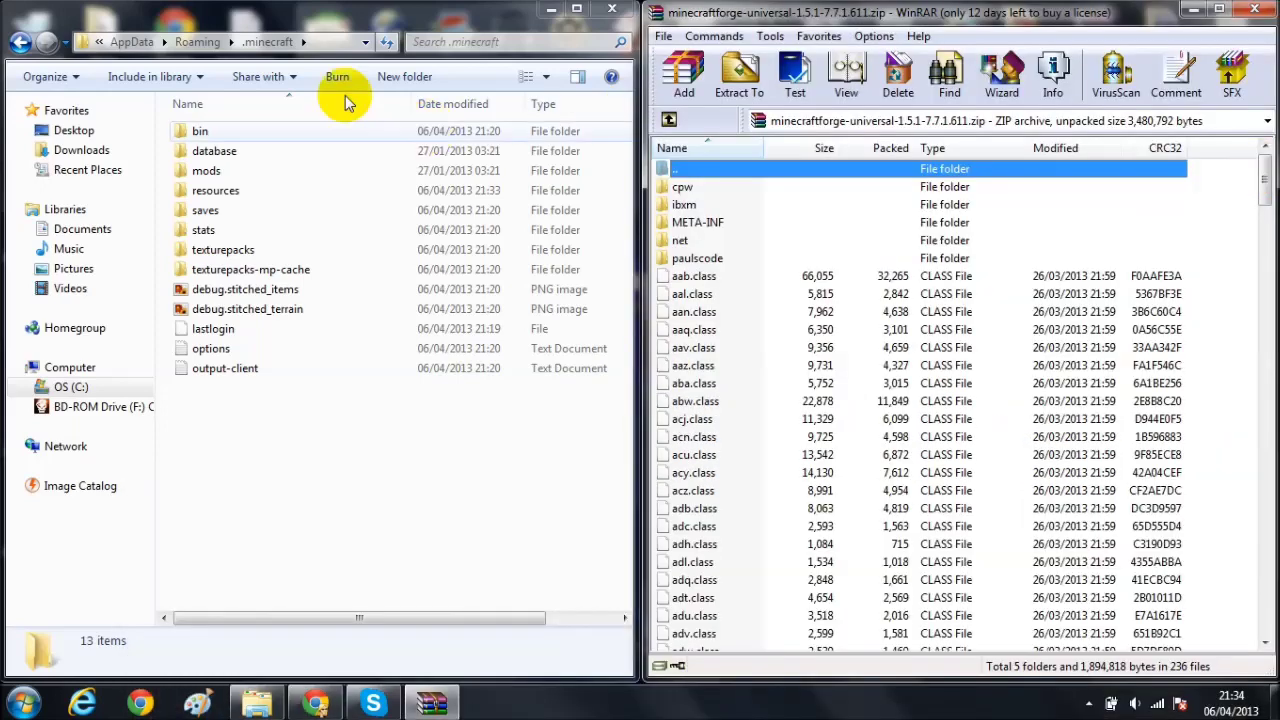
Step: Open minecraft.jar from the bin folder with WinRAR, minimize the folder window and dock the jar beside the Forge archive
{"action": "double_click", "coordinate": [297, 130]}
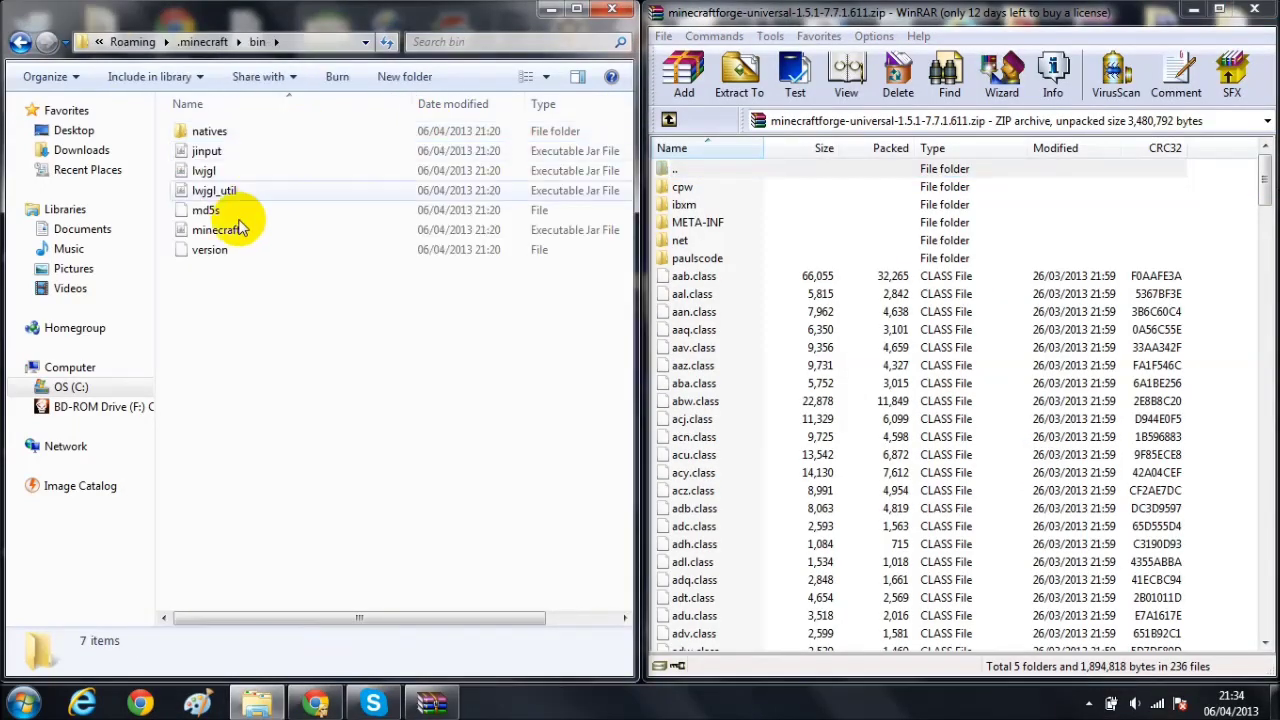
{"action": "left_click", "coordinate": [241, 231]}
{"action": "right_click", "coordinate": [240, 236]}
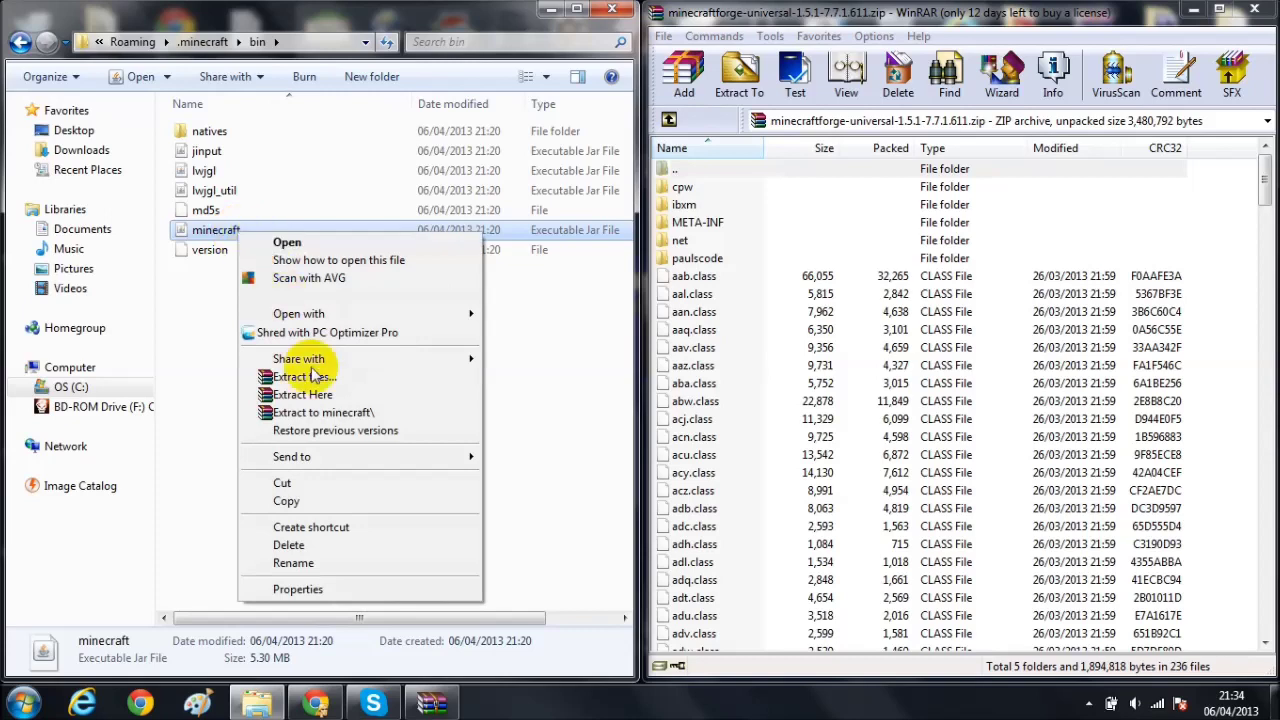
{"action": "mouse_move", "coordinate": [414, 316]}
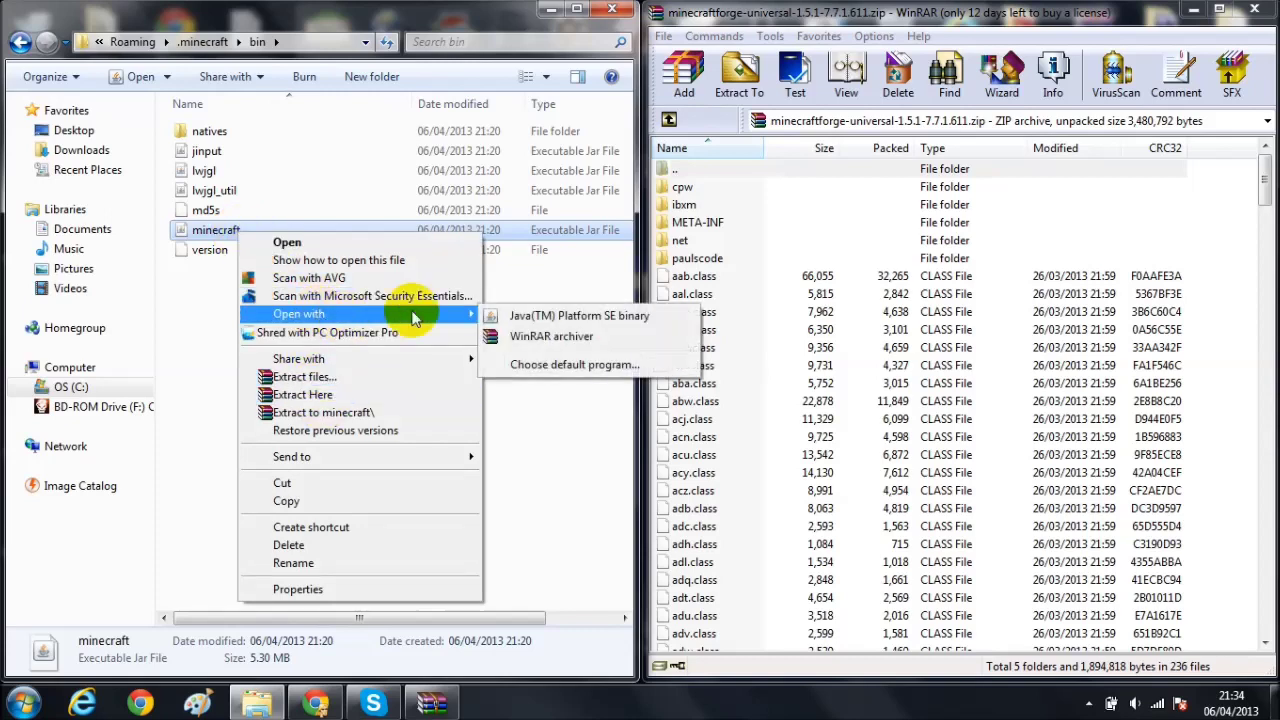
{"action": "left_click", "coordinate": [540, 336]}
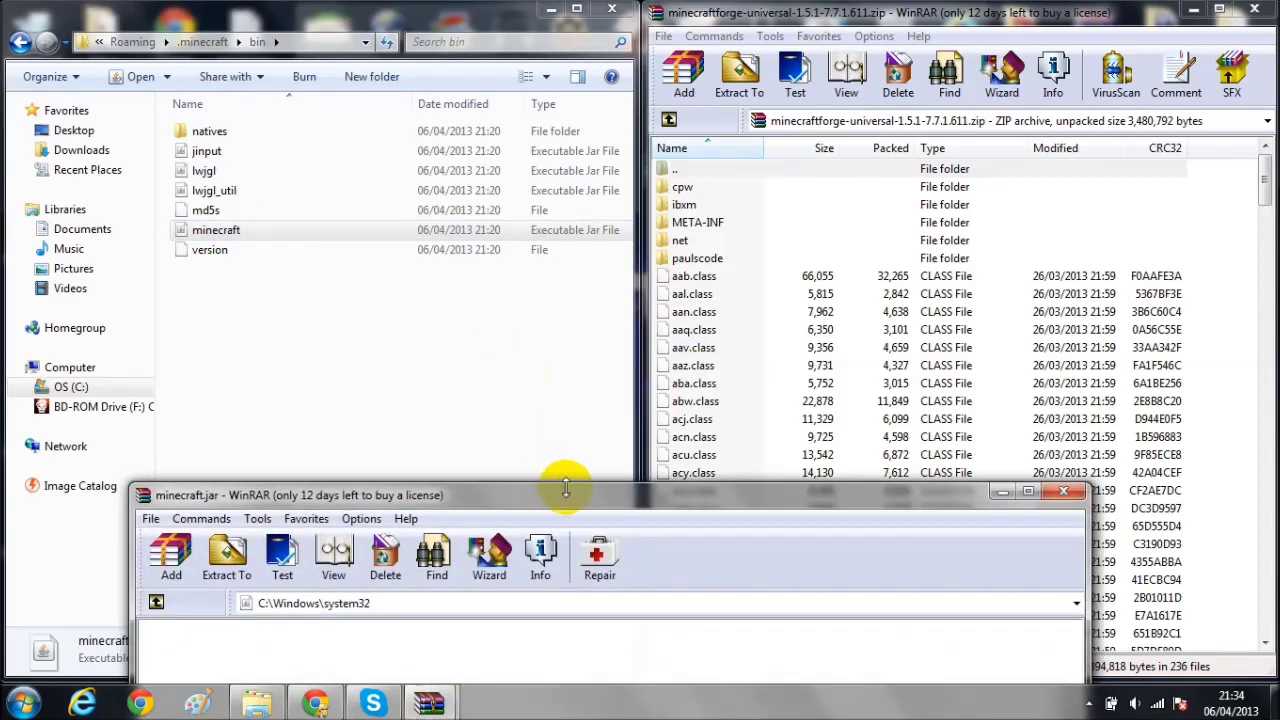
{"action": "left_click", "coordinate": [548, 15]}
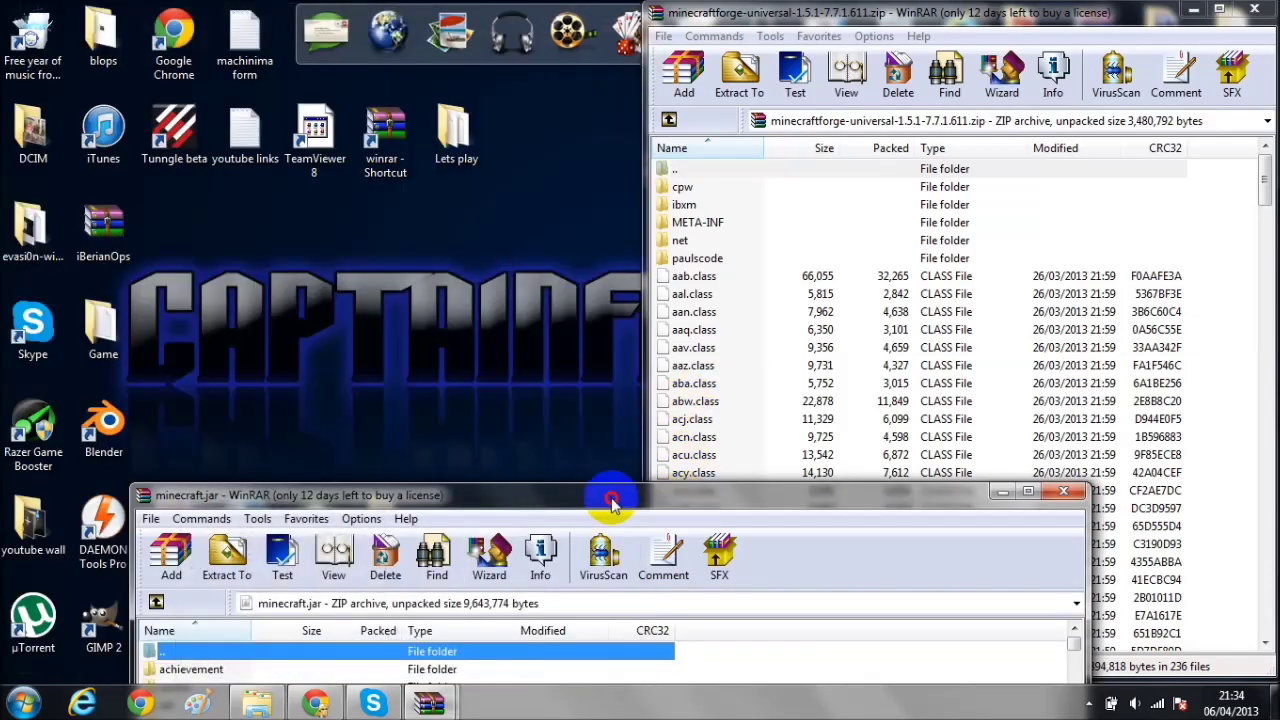
{"action": "left_click_drag", "start_coordinate": [609, 493], "coordinate": [15, 232]}
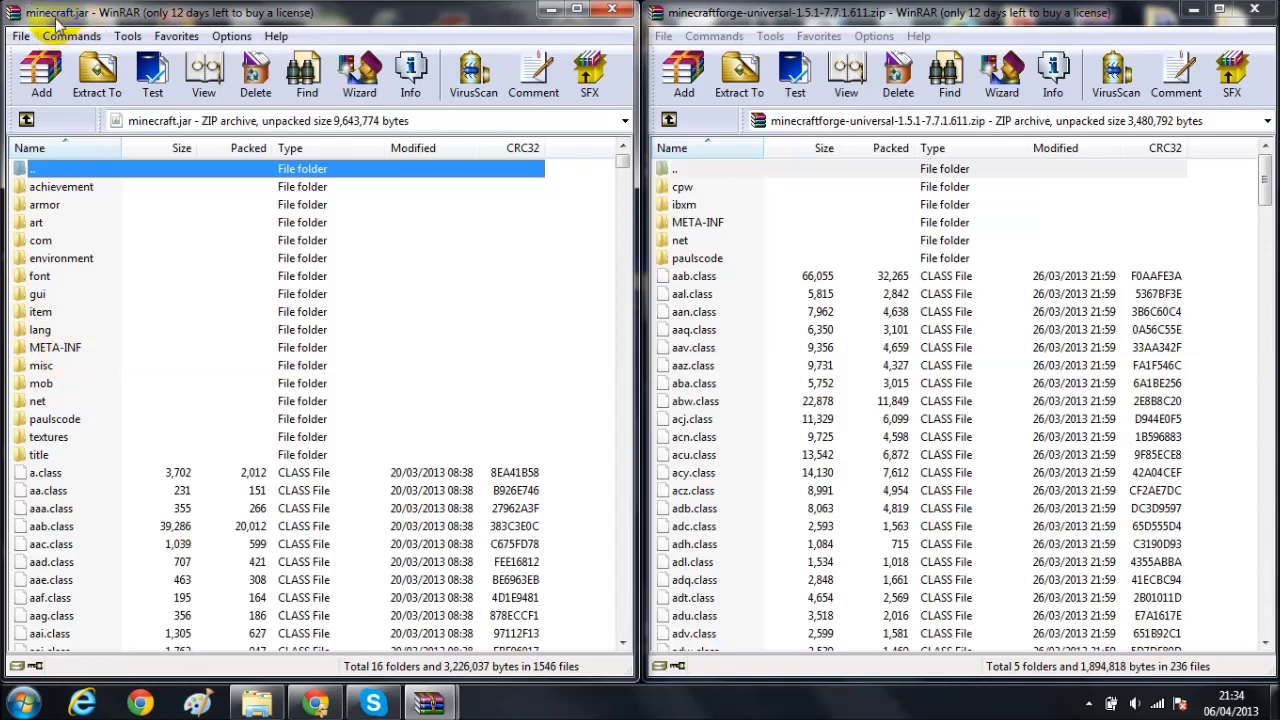
Step: Delete the META-INF folder from minecraft.jar
{"action": "left_click", "coordinate": [58, 350]}
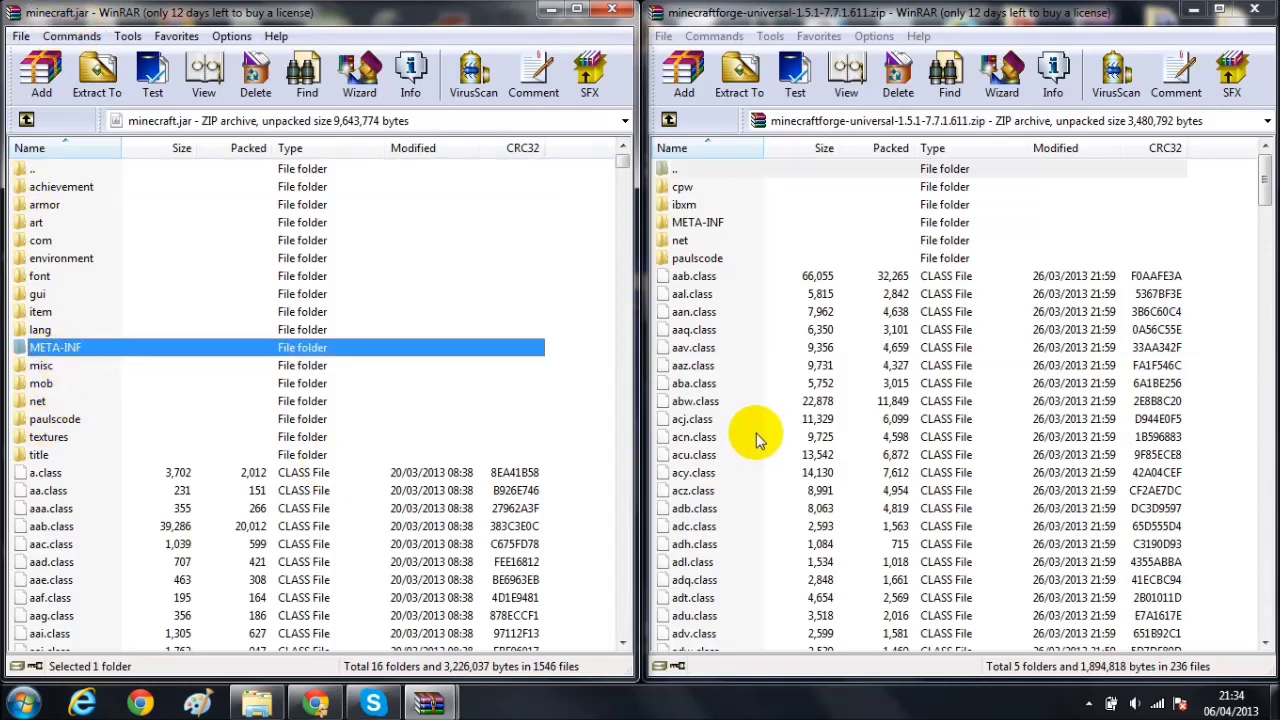
{"action": "key", "text": "Delete"}
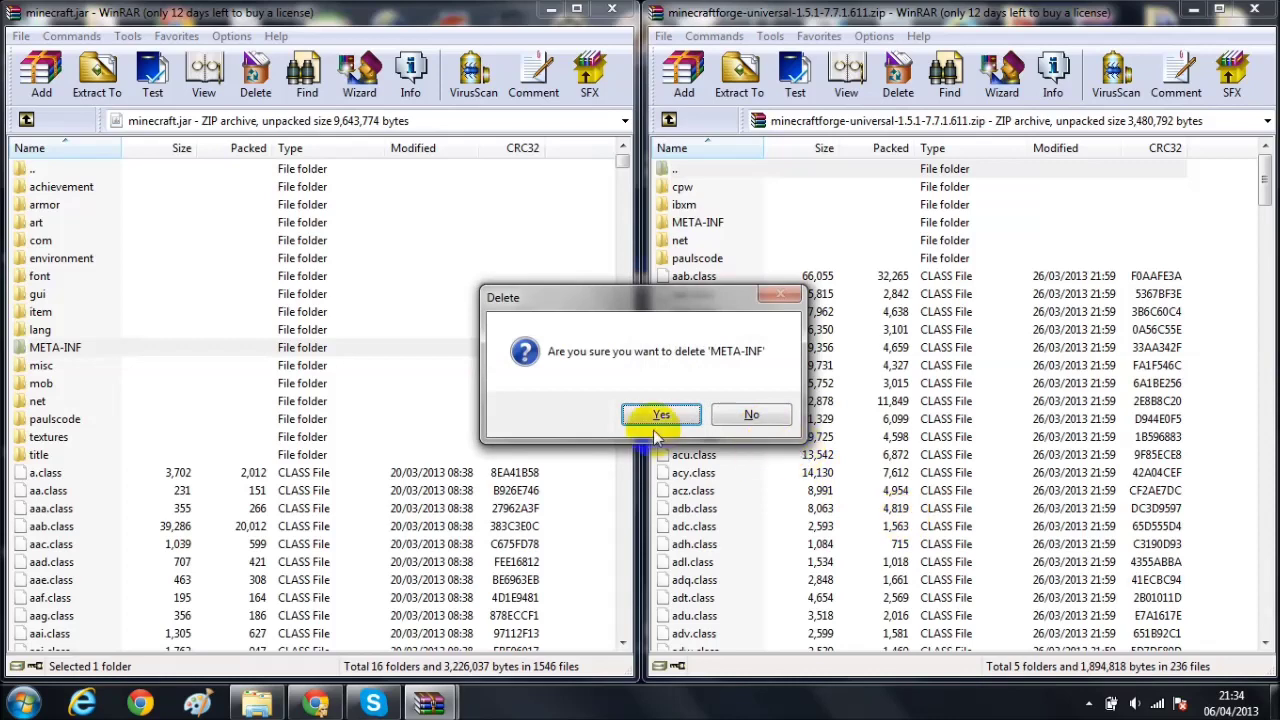
{"action": "left_click", "coordinate": [663, 410]}
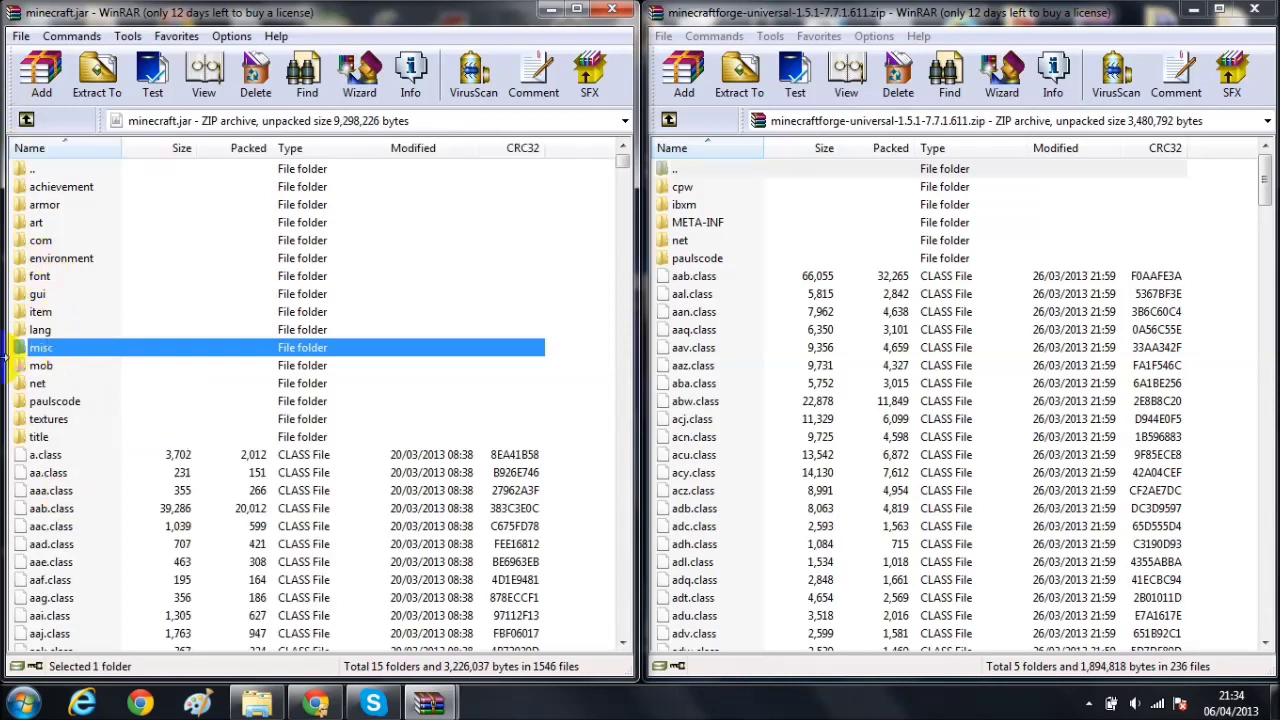
Step: Add all folders and files of the Forge archive to minecraft.jar with the default archive settings, then close both archives
{"action": "left_click", "coordinate": [745, 275]}
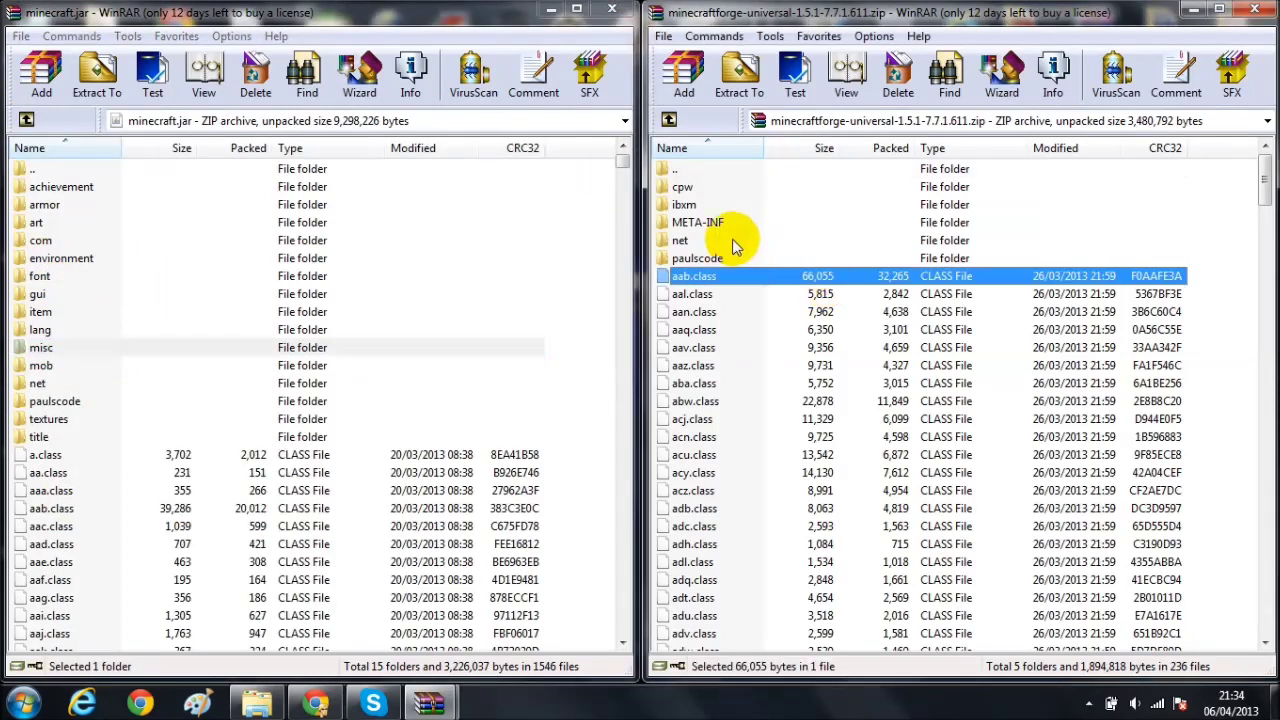
{"action": "left_click", "coordinate": [697, 222]}
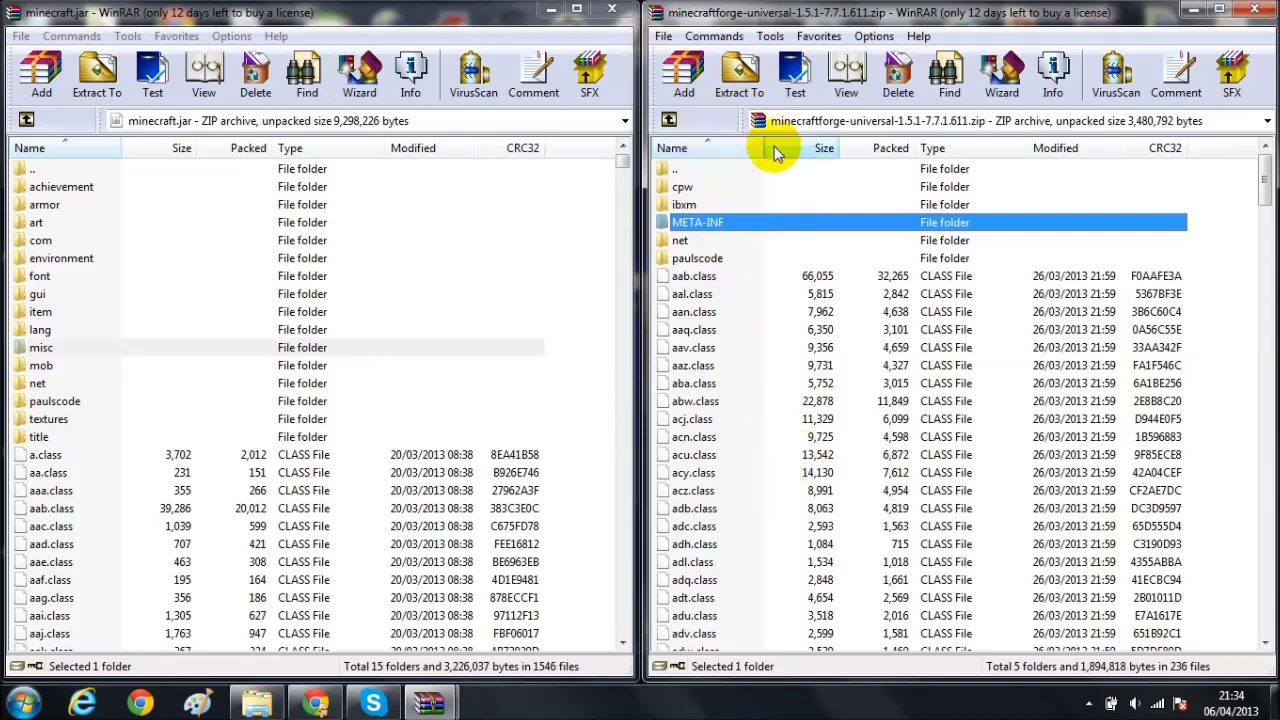
{"action": "key", "text": "ctrl+a"}
{"action": "left_click_drag", "start_coordinate": [824, 296], "coordinate": [392, 257]}
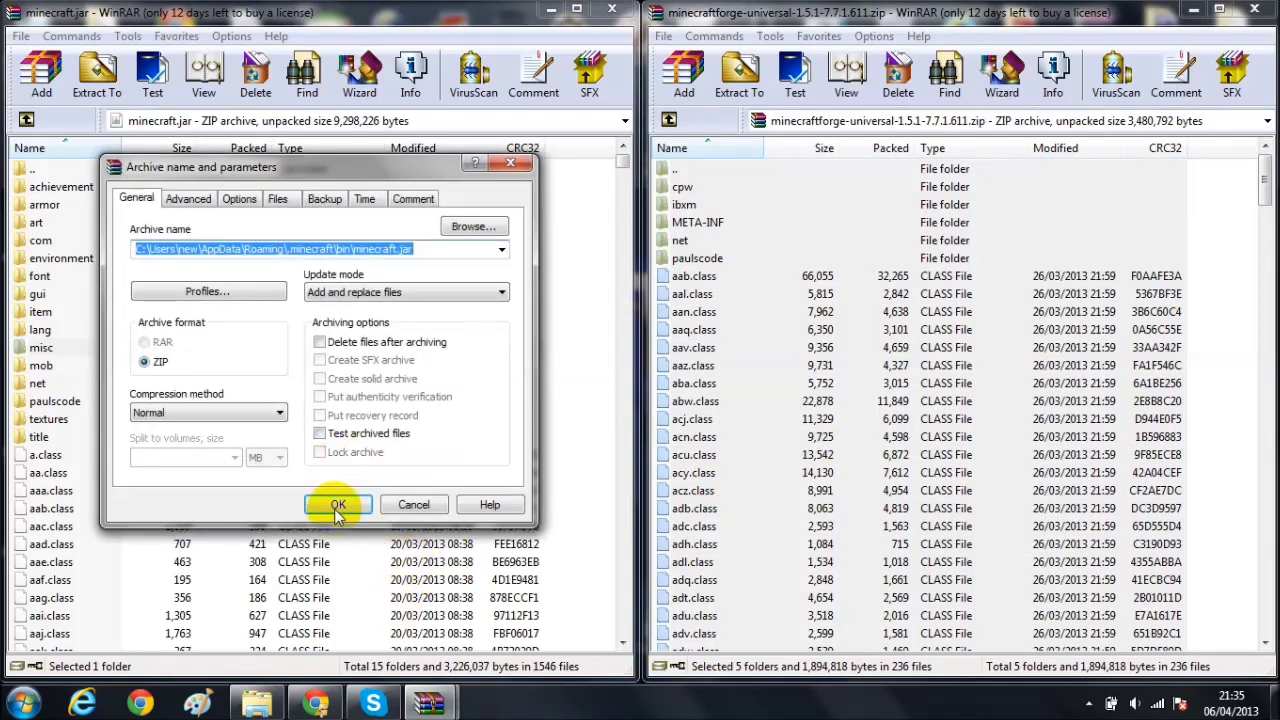
{"action": "left_click", "coordinate": [336, 505]}
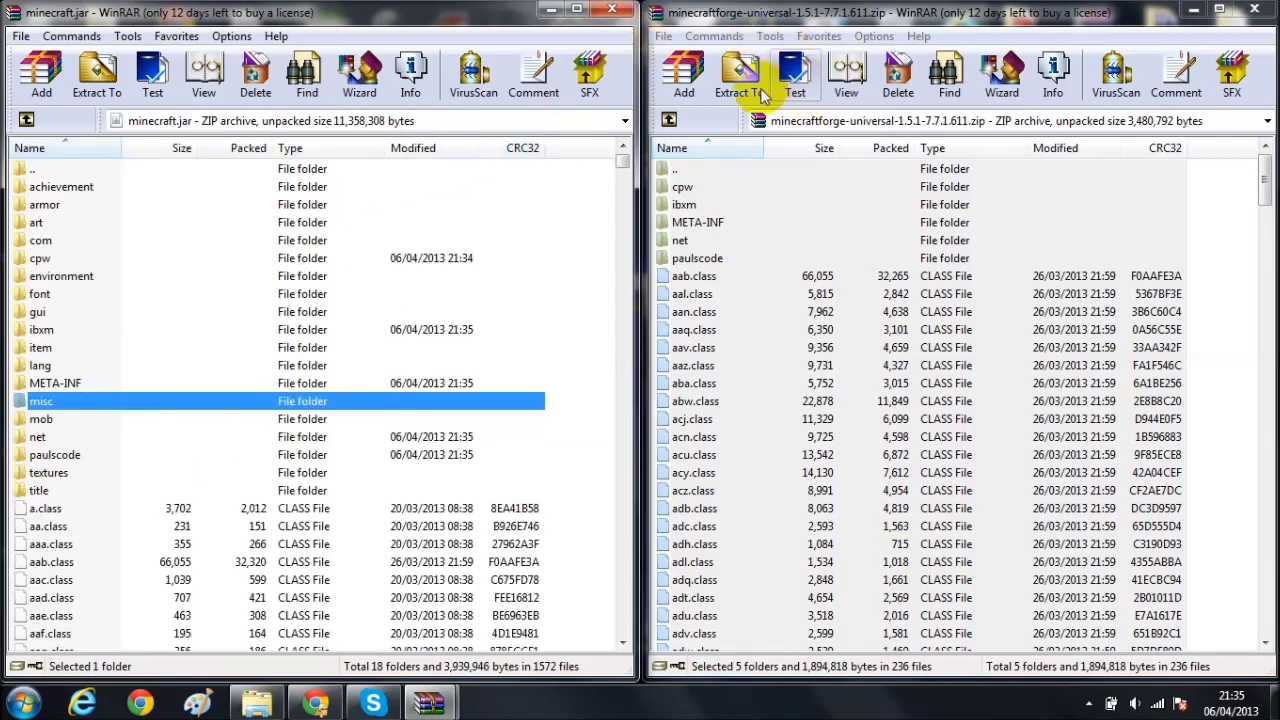
{"action": "left_click", "coordinate": [1258, 12]}
{"action": "left_click", "coordinate": [612, 10]}
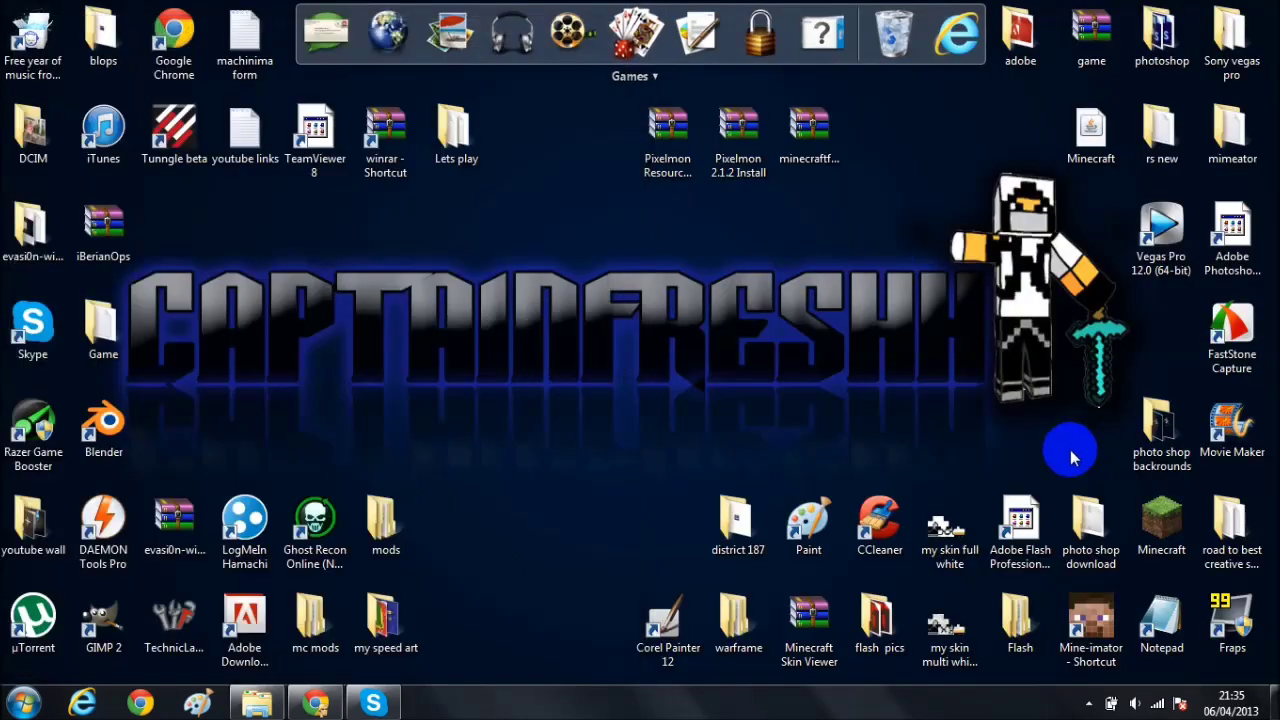
Step: Run Minecraft from the desktop, allow it past the security warning, maximize the launcher and log in with the remembered account
{"action": "double_click", "coordinate": [1175, 512]}
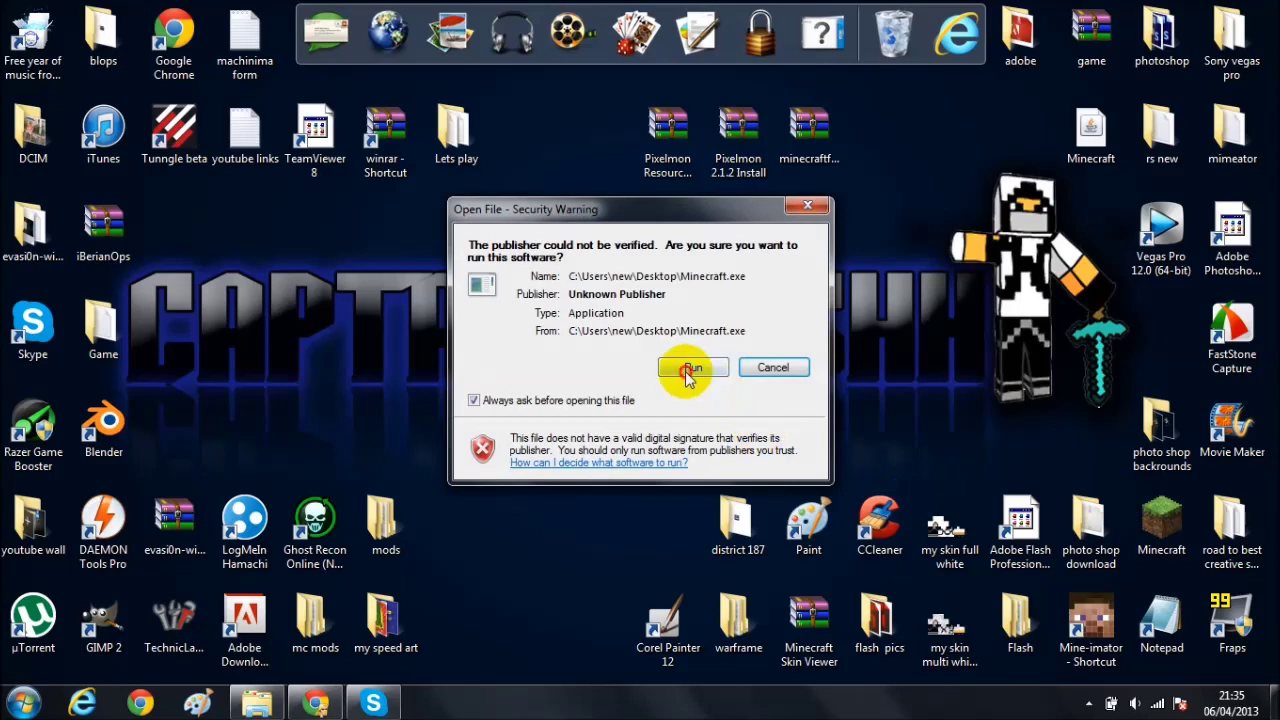
{"action": "left_click", "coordinate": [688, 367]}
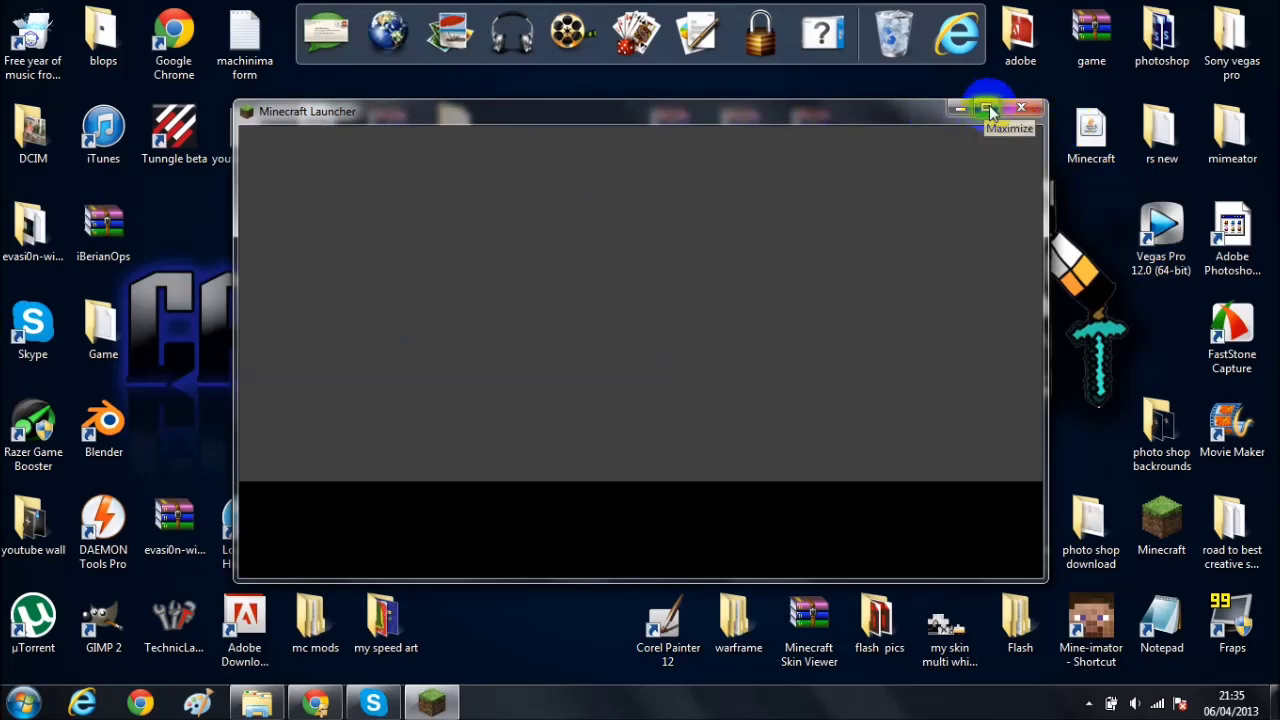
{"action": "left_click", "coordinate": [986, 110]}
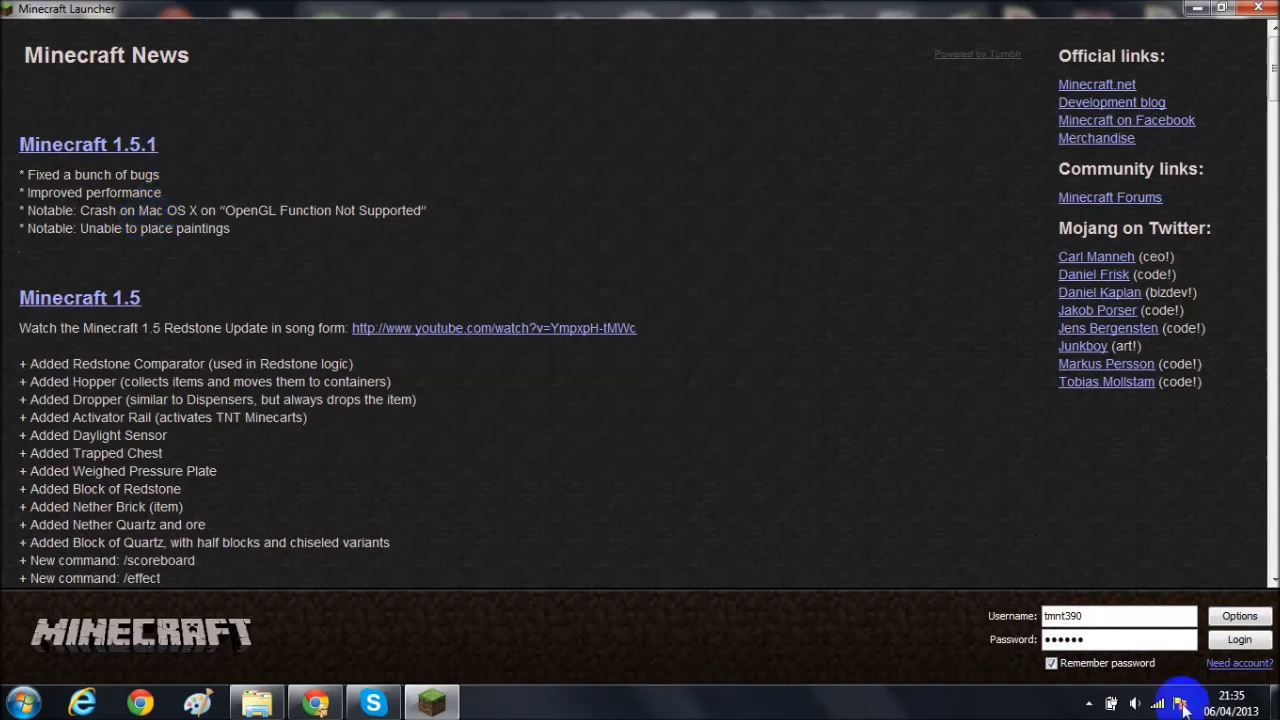
{"action": "left_click", "coordinate": [1266, 640]}
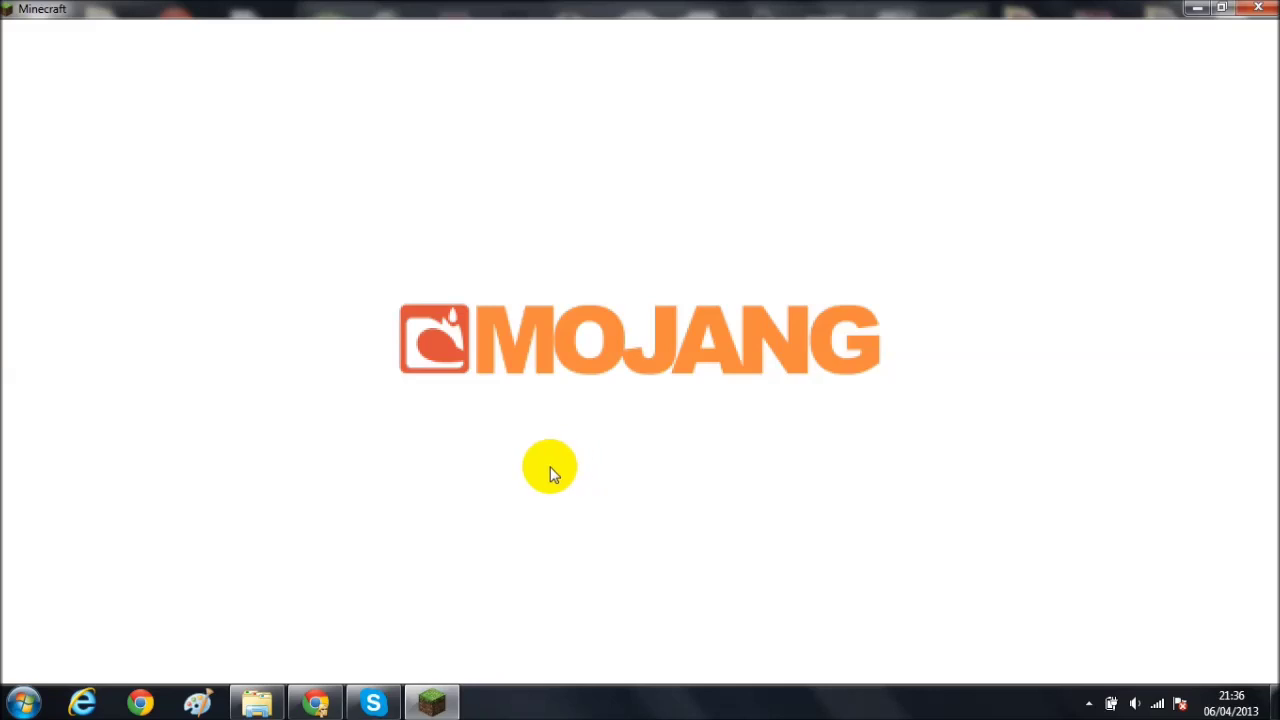
{"action": "left_click", "coordinate": [1089, 703]}
{"action": "left_click", "coordinate": [563, 650]}
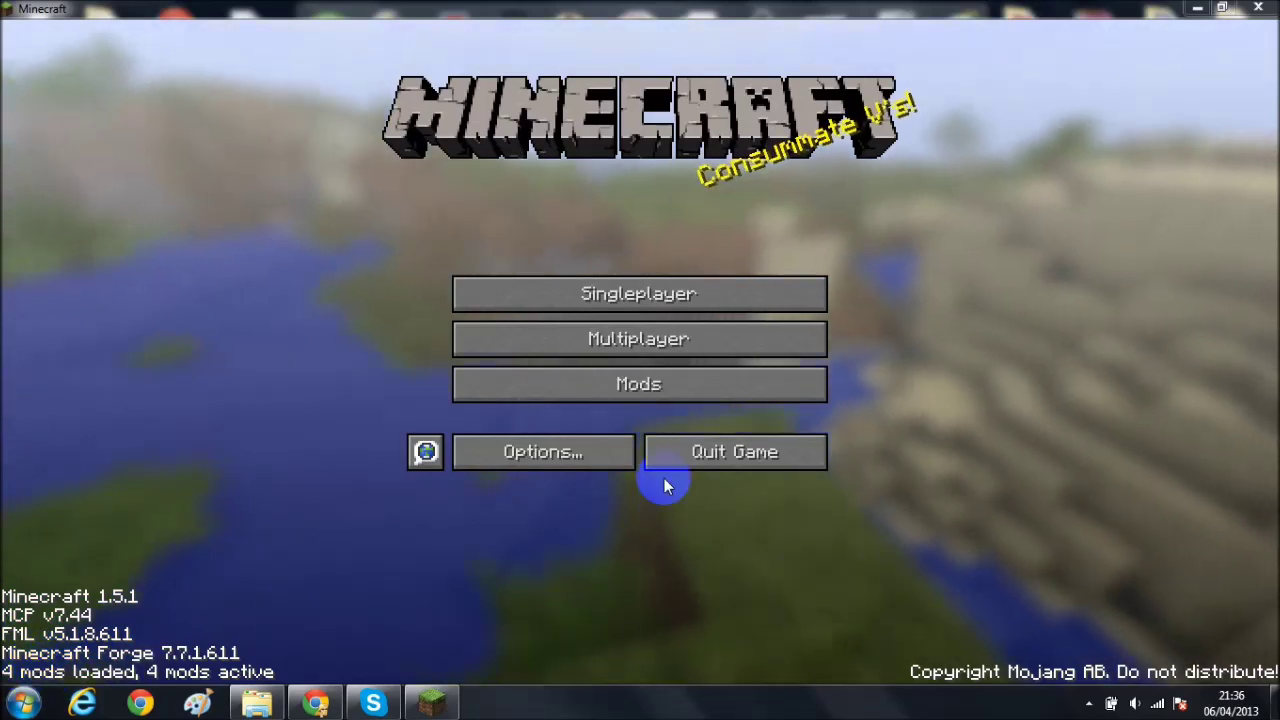
Step: Check the game's mod list for Minecraft Forge and Pixelmon, and return to the main menu
{"action": "left_click", "coordinate": [619, 398]}
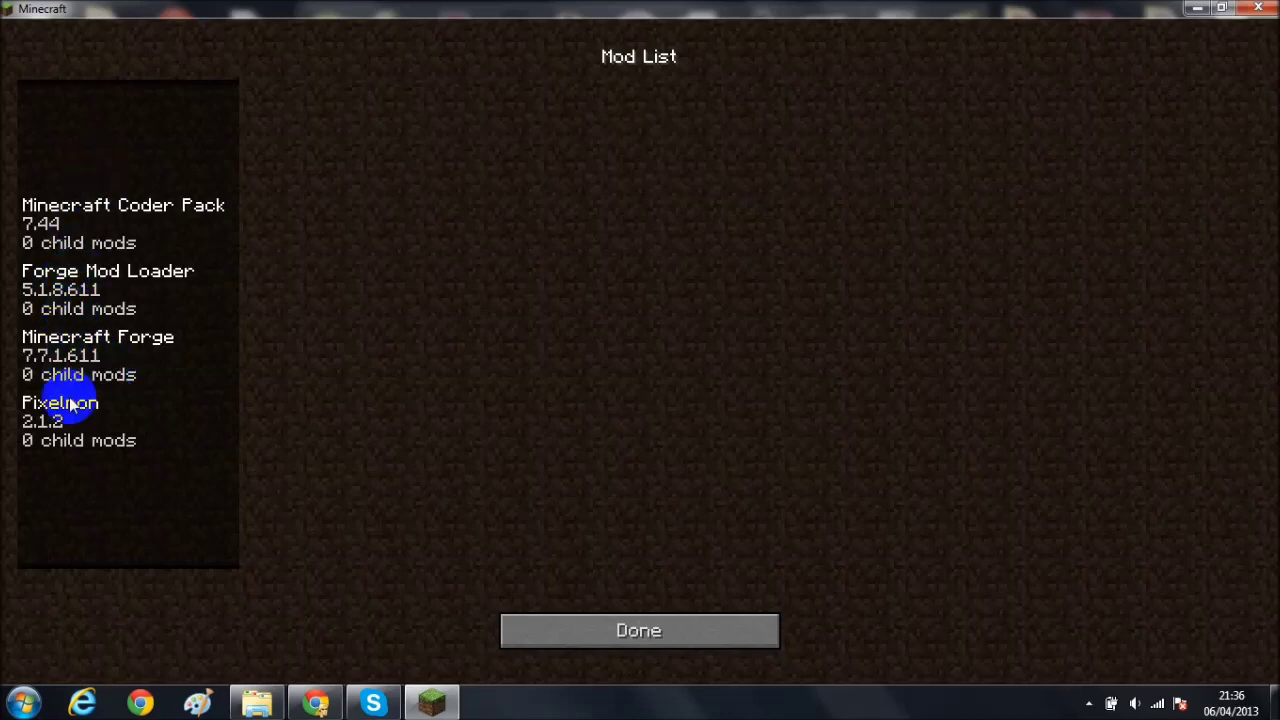
{"action": "left_click", "coordinate": [666, 634]}
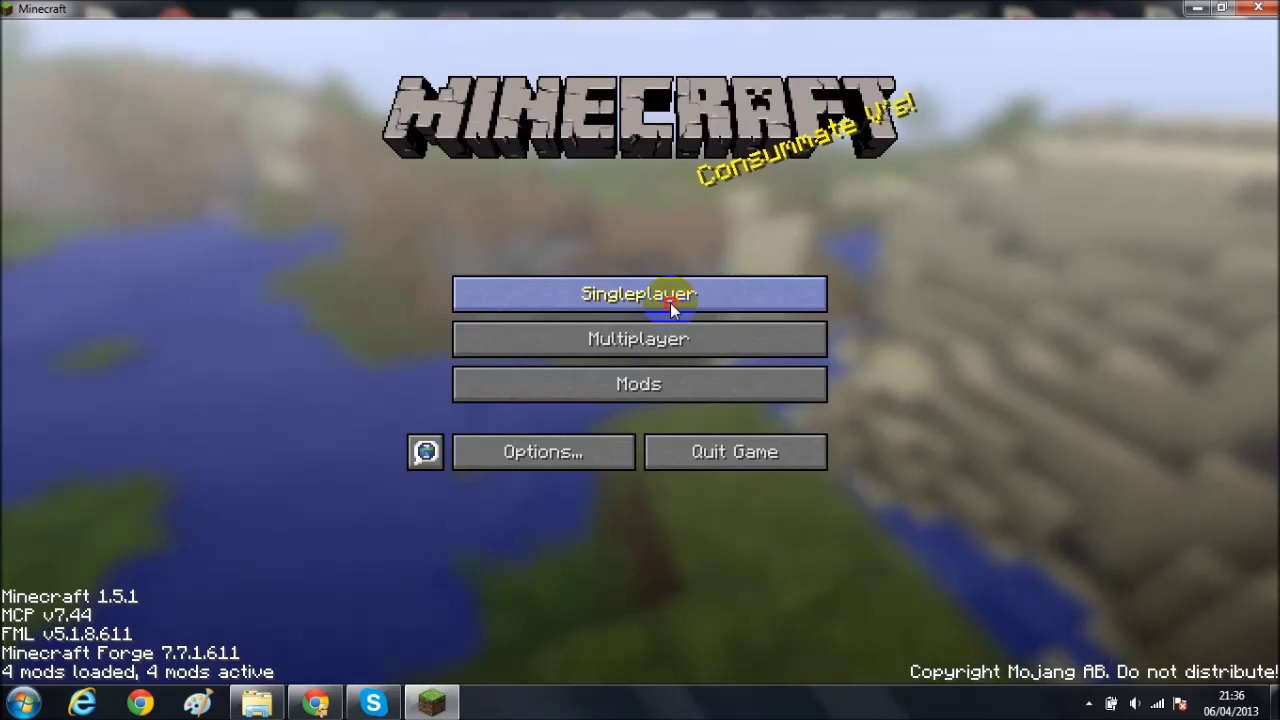
Step: Start setting up a new singleplayer world and replace its default name with "pixlemon"
{"action": "left_click", "coordinate": [670, 303]}
{"action": "left_click", "coordinate": [823, 600]}
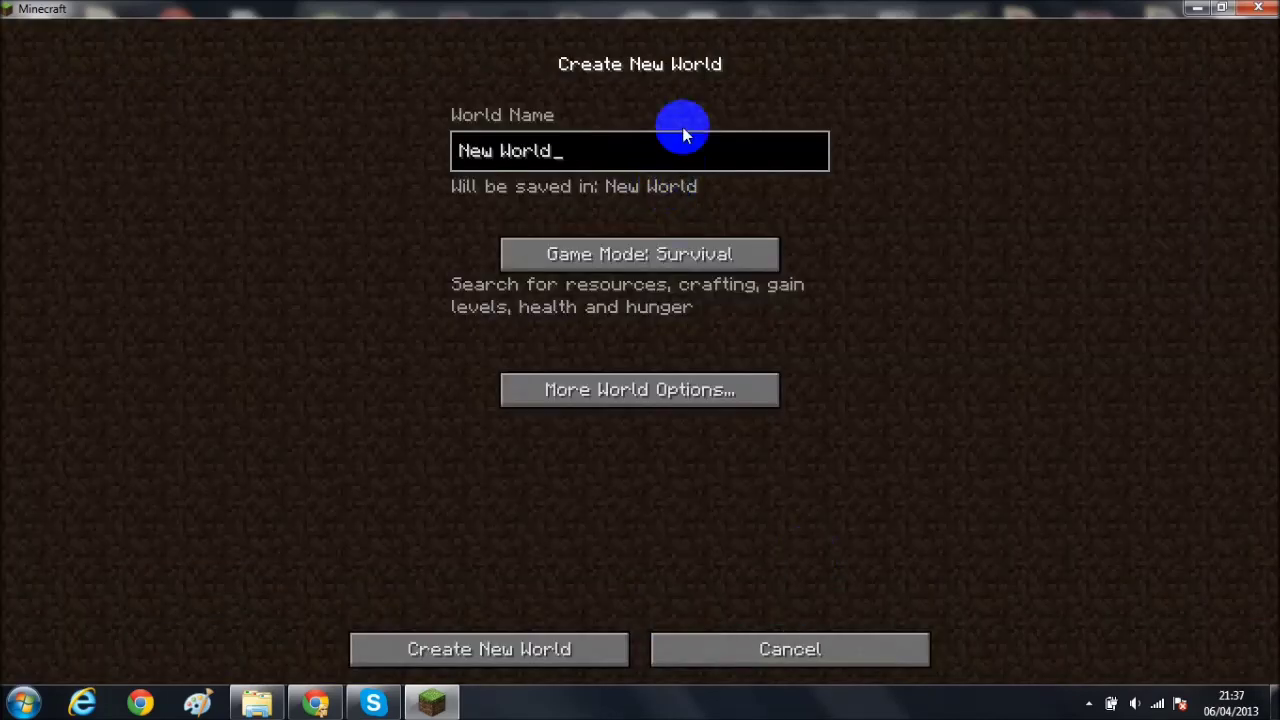
{"action": "key", "text": "BackSpace"}
{"action": "key", "text": "BackSpace"}
{"action": "key", "text": "BackSpace"}
{"action": "key", "text": "BackSpace"}
{"action": "key", "text": "BackSpace"}
{"action": "key", "text": "BackSpace"}
{"action": "key", "text": "BackSpace"}
{"action": "key", "text": "BackSpace"}
{"action": "type", "text": "pixlemon"}
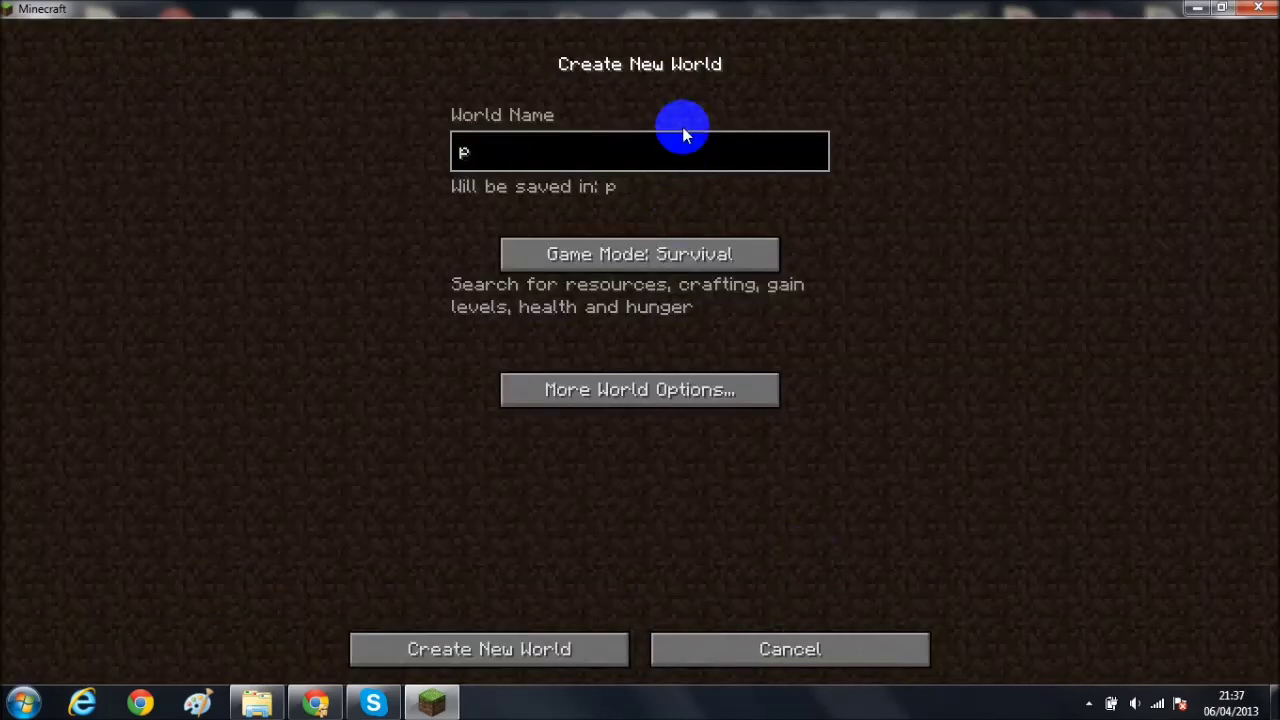